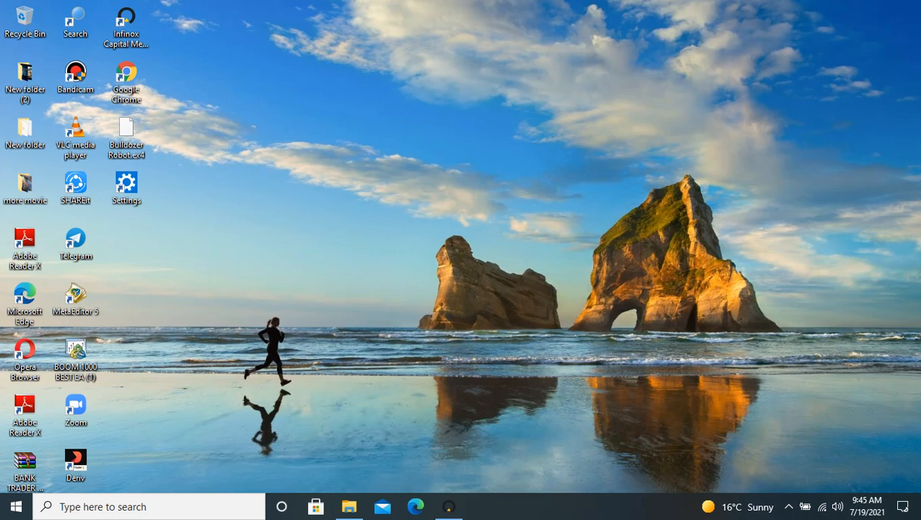
Open Google Chrome and search Google for FXPRO
left_click(127, 95)
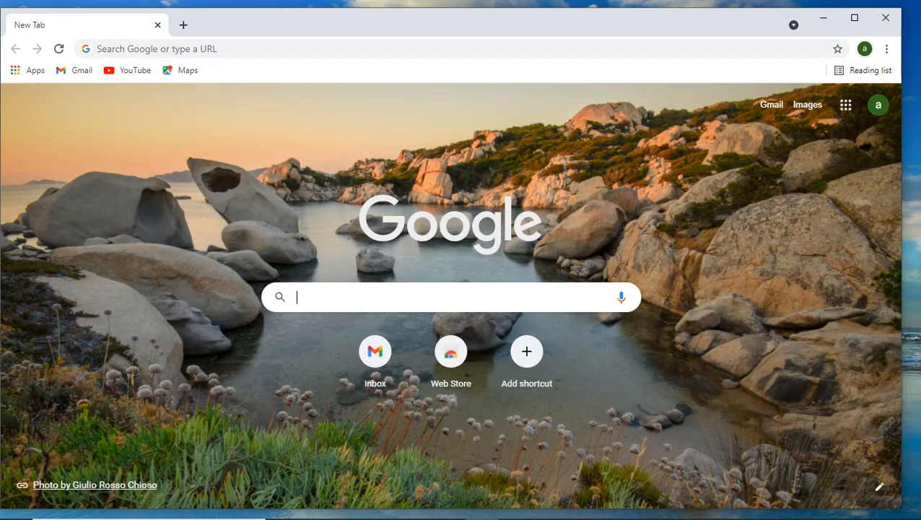
type("FP")
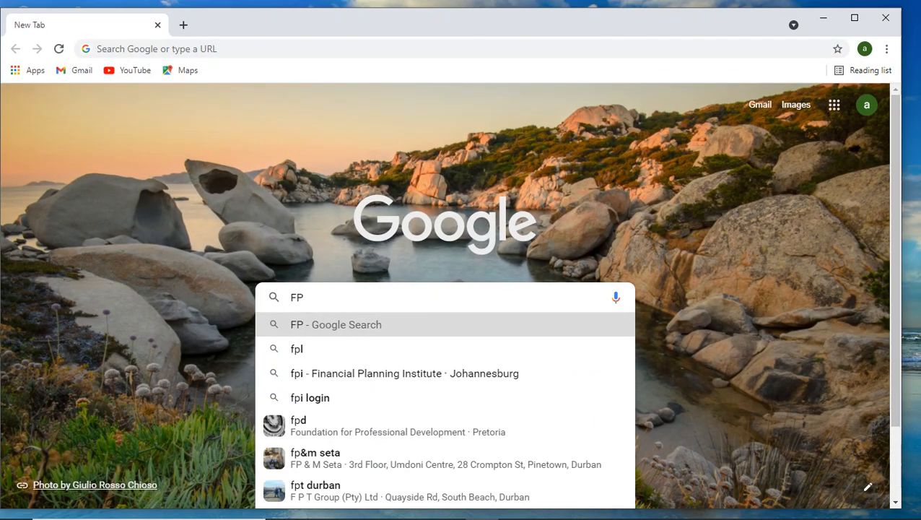
key("BackSpace")
type("X")
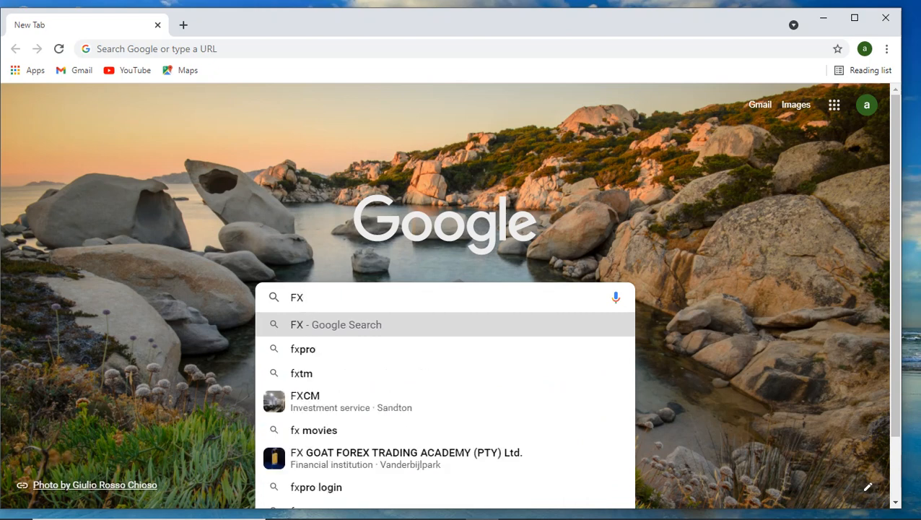
type("PE")
key("BackSpace")
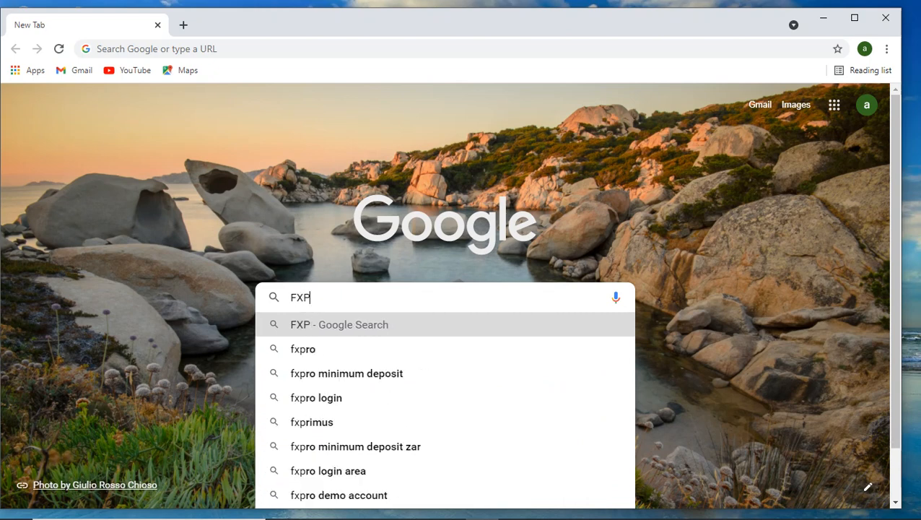
type("RO")
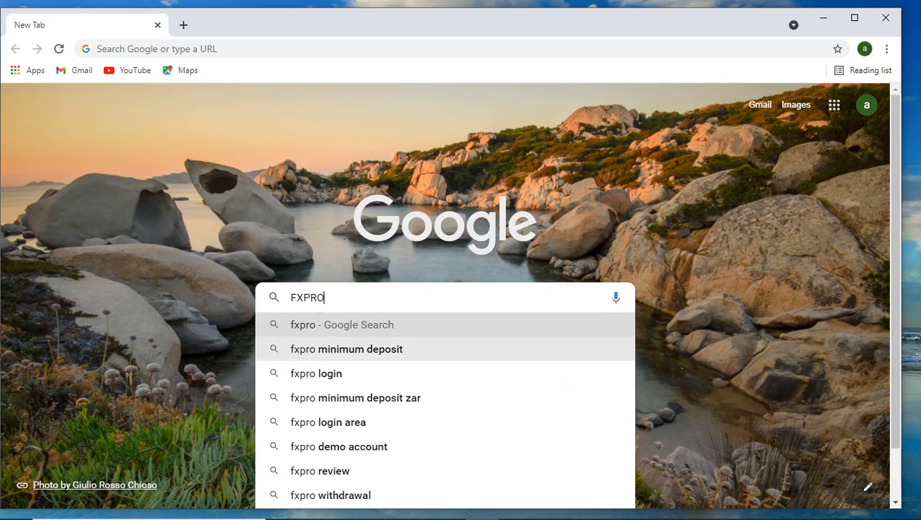
key("Return")
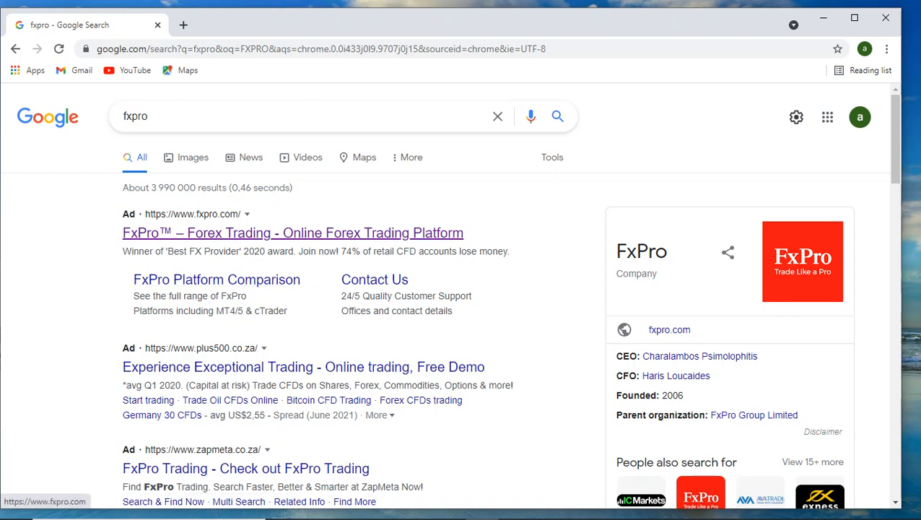
Open the FxPro website from the search results in a maximized window and go to its MetaTrader 4 page
left_click(292, 233)
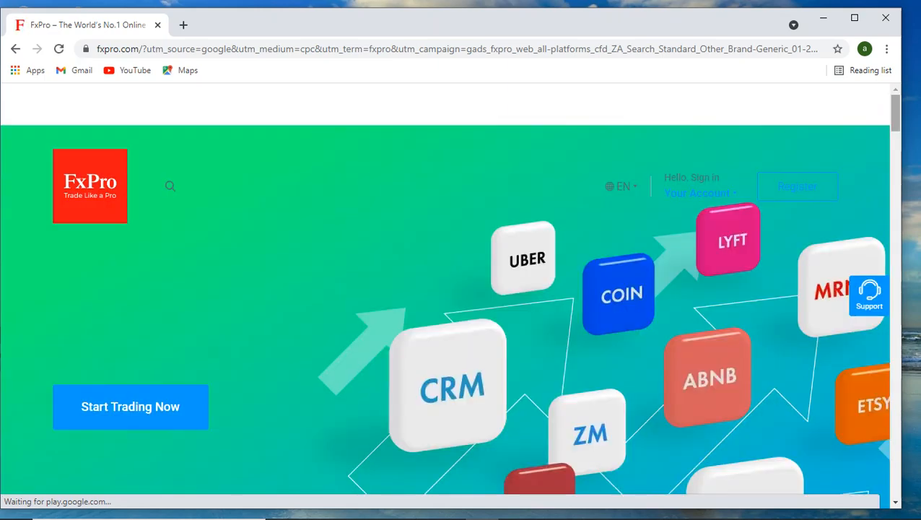
left_click(855, 18)
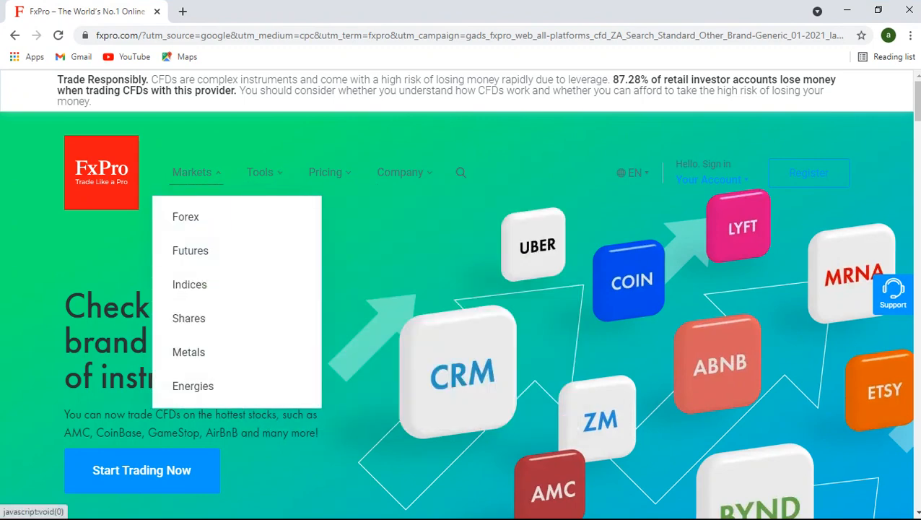
mouse_move(260, 173)
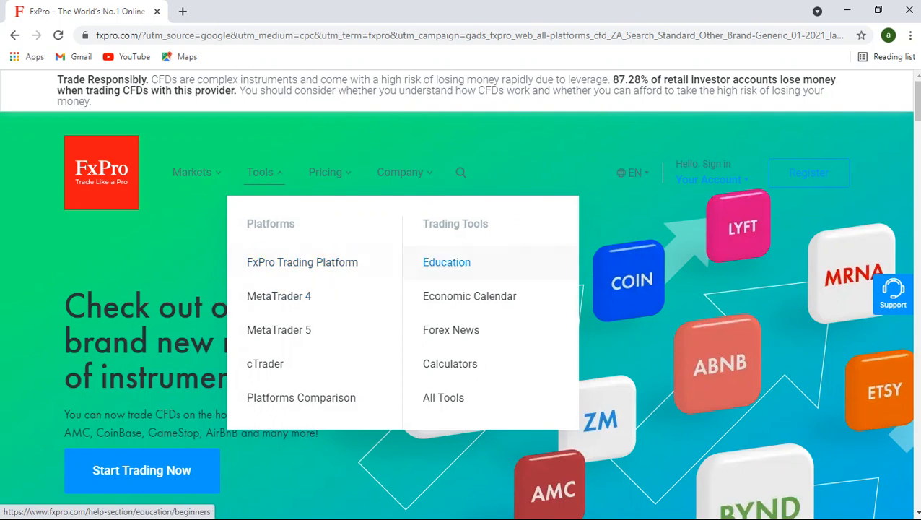
left_click(278, 296)
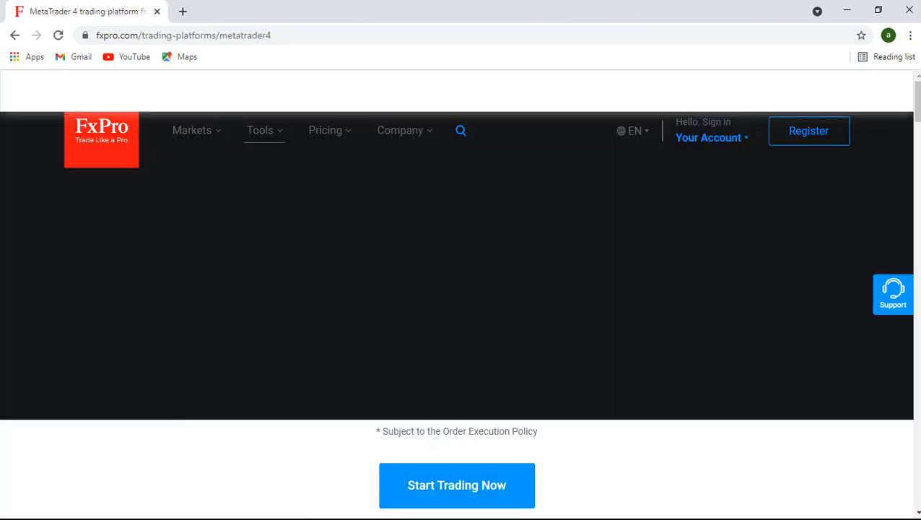
Download the MT4 installer for Windows from the MetaTrader 4 page
scroll(456, 289, "down", 10)
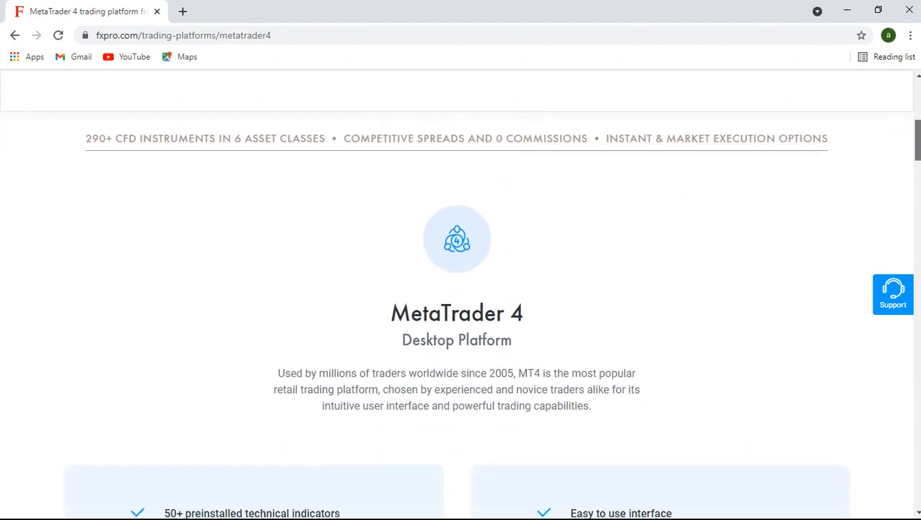
scroll(456, 288, "up", 10)
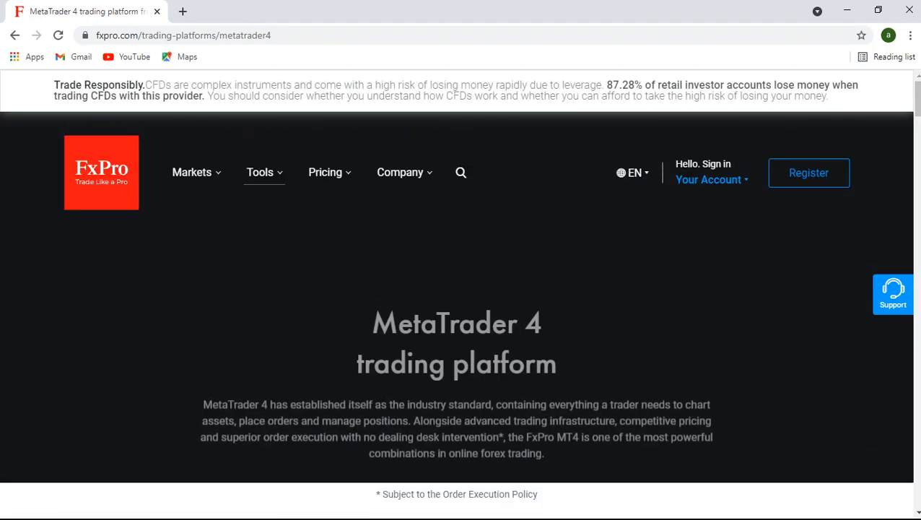
scroll(457, 289, "down", 10)
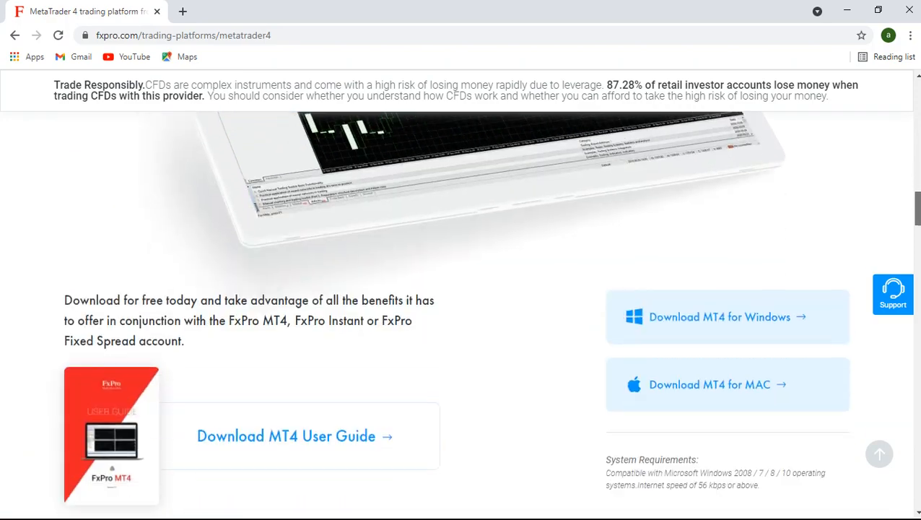
scroll(728, 202, "up", 1)
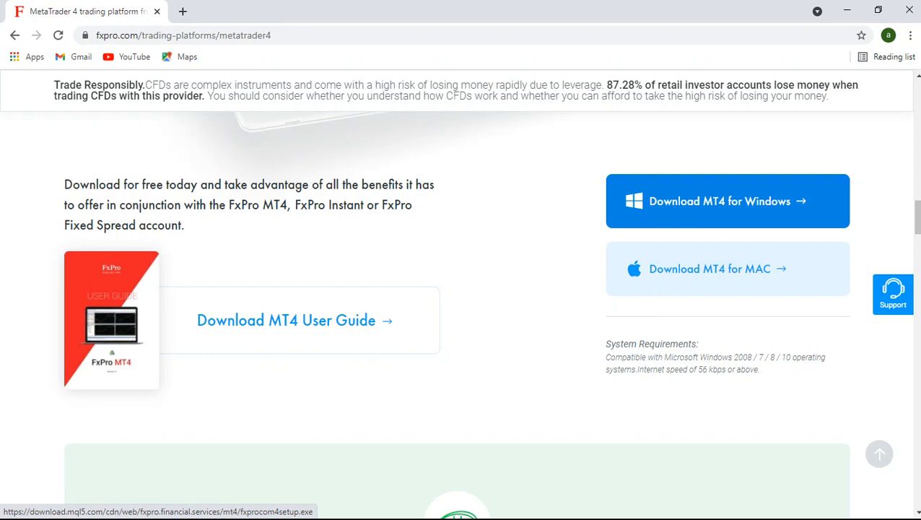
left_click(728, 200)
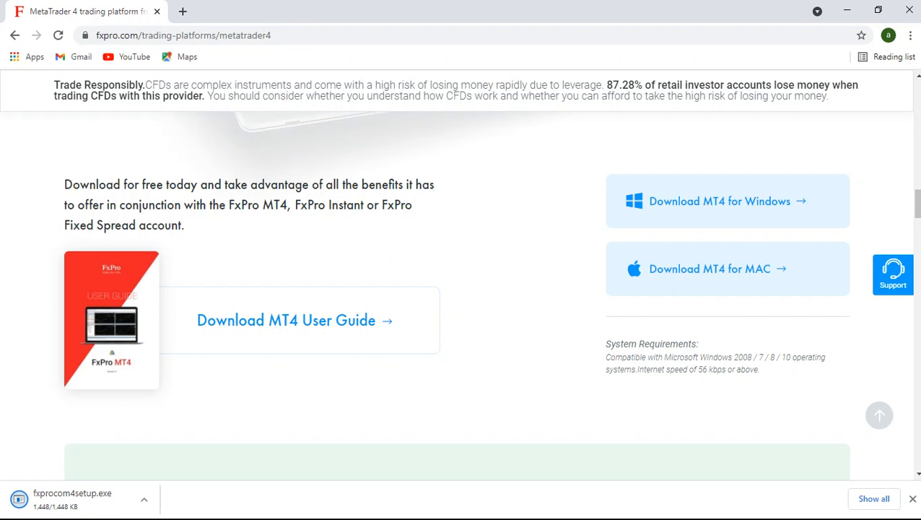
Run the downloaded fxprocom4setup.exe and complete the FxPro MetaTrader 4 installation
left_click(144, 499)
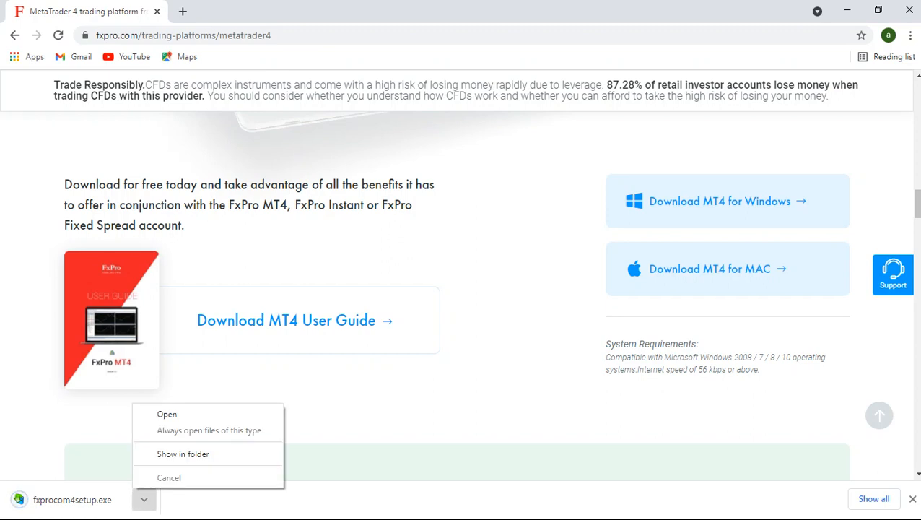
left_click(173, 414)
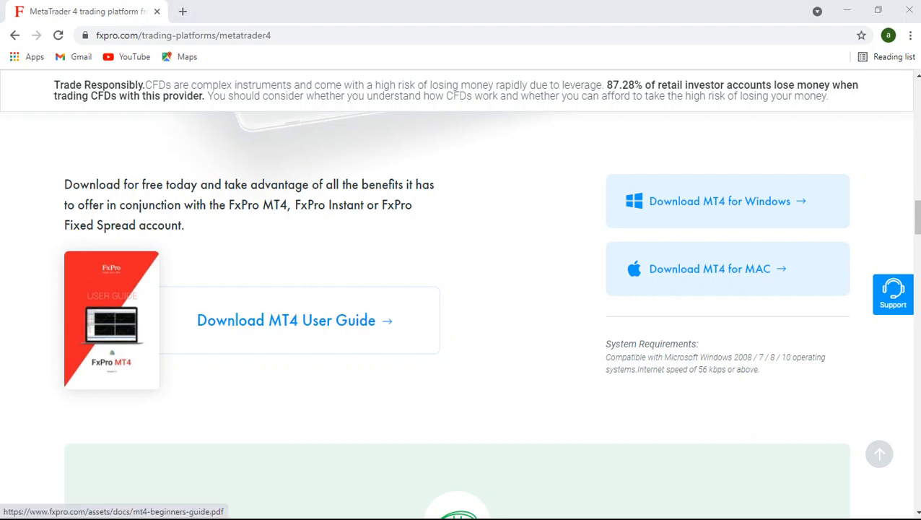
left_click(542, 383)
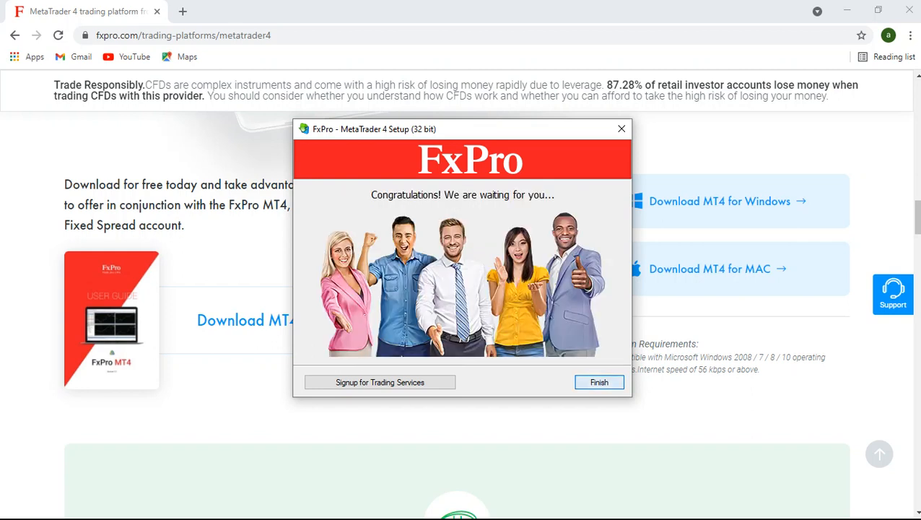
key("Return")
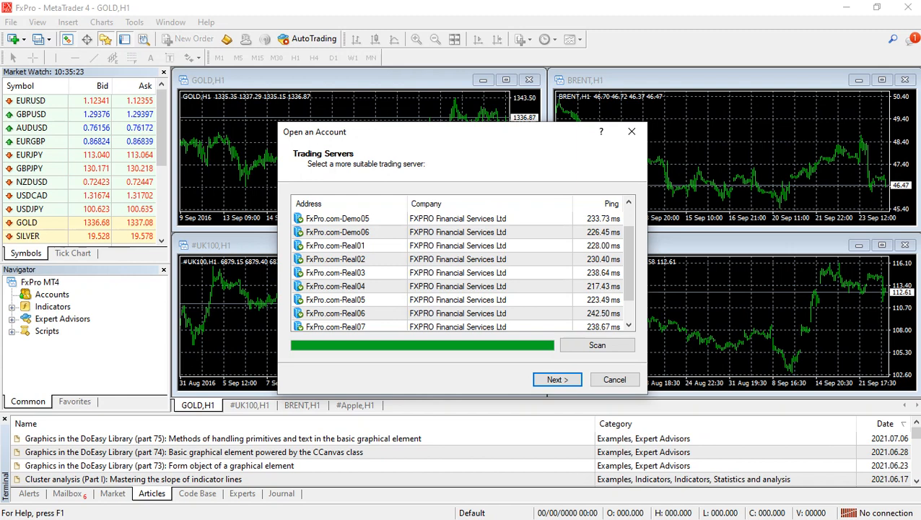
Choose the FxPro.com-Real07 trading server and enter the login number for an existing trade account
left_click(458, 326)
left_click(557, 380)
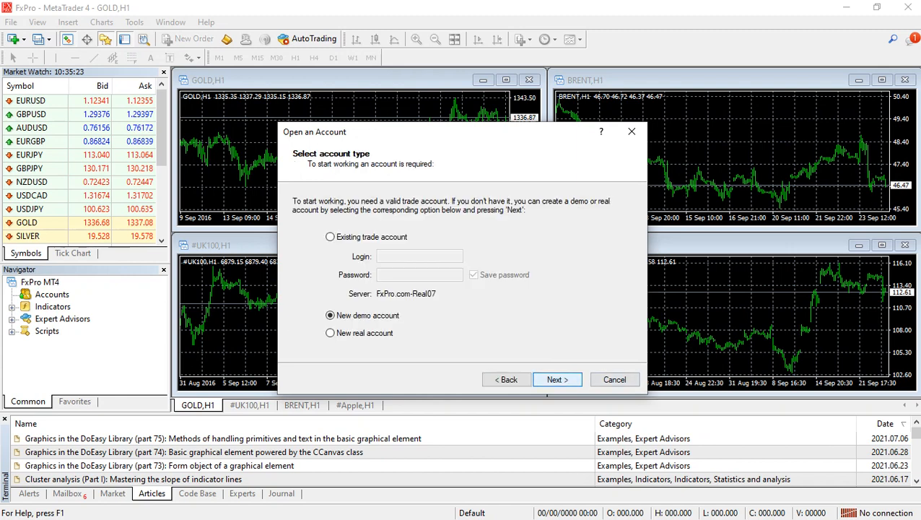
left_click(330, 237)
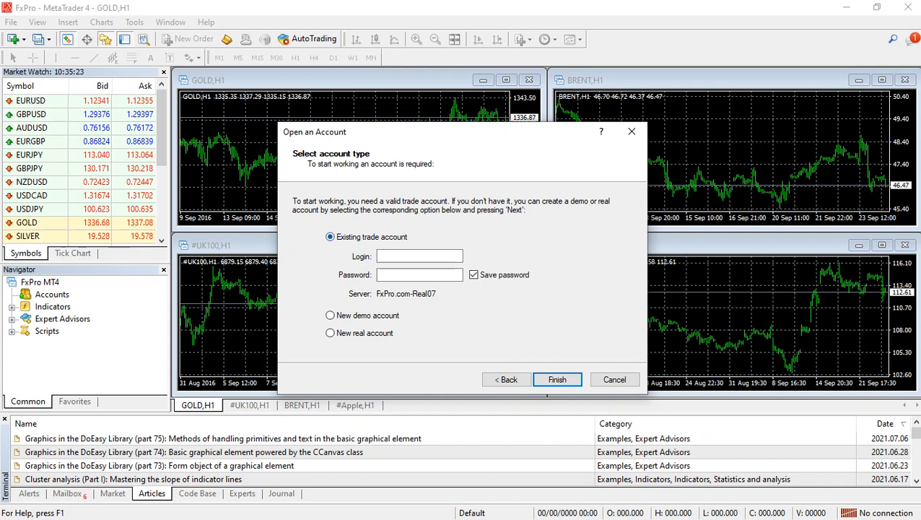
left_click(420, 256)
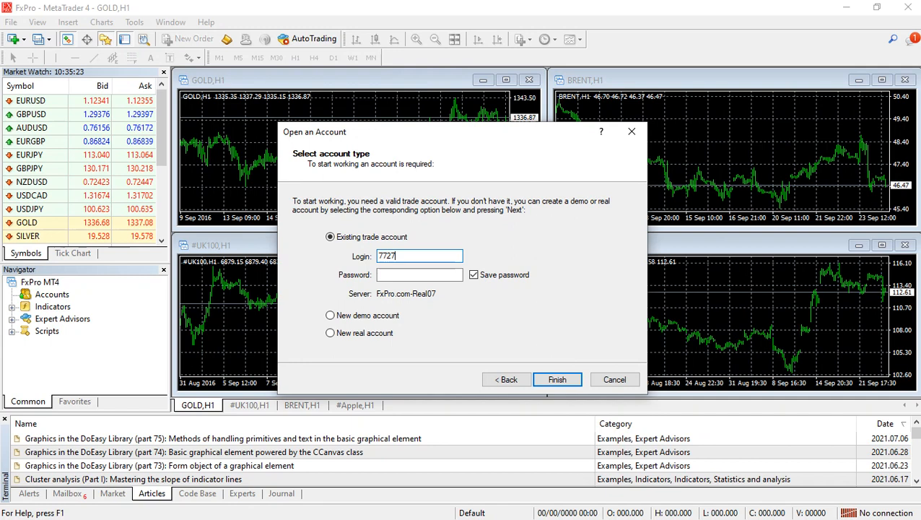
Enter the account password and try to sign in to the existing trade account
left_click(381, 279)
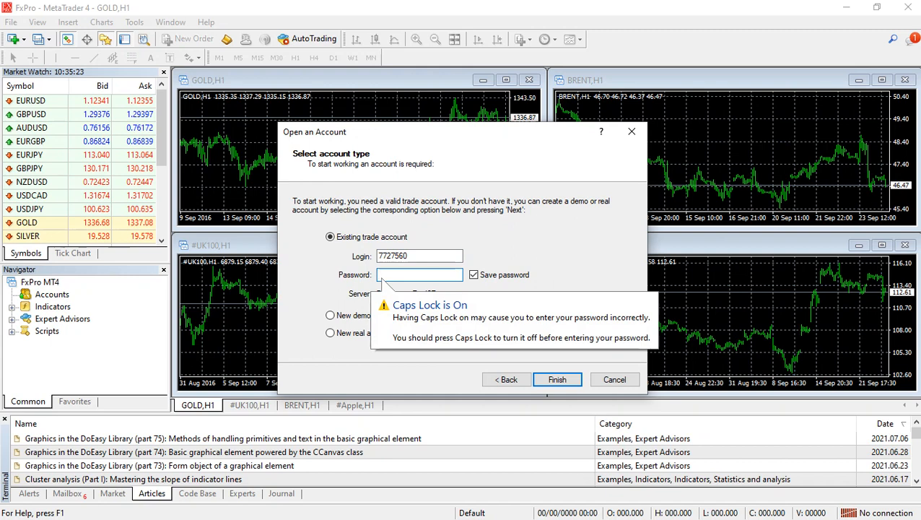
type("••")
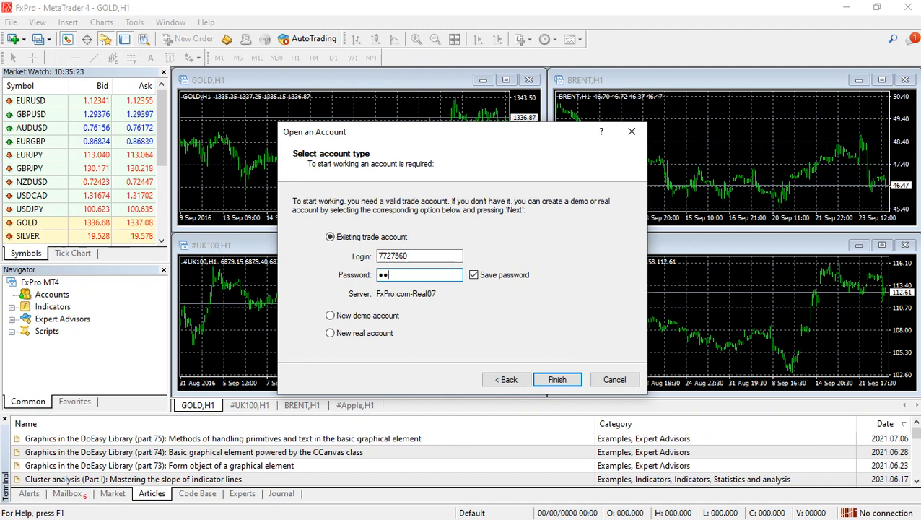
type("•••")
key("Caps_Lock")
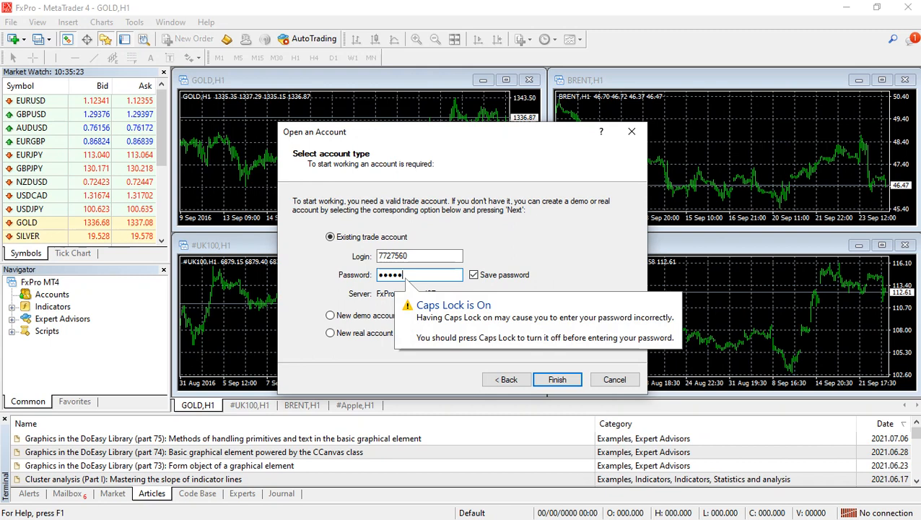
type("••")
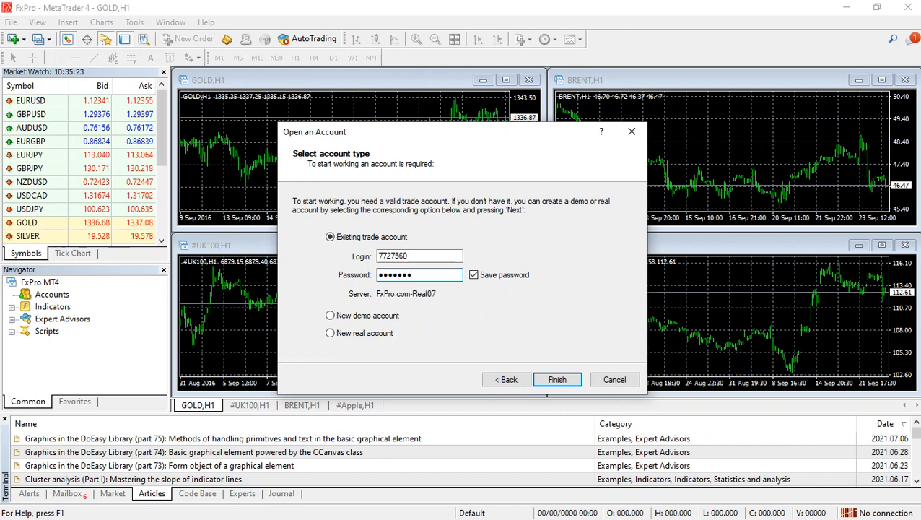
type("•")
key("Return")
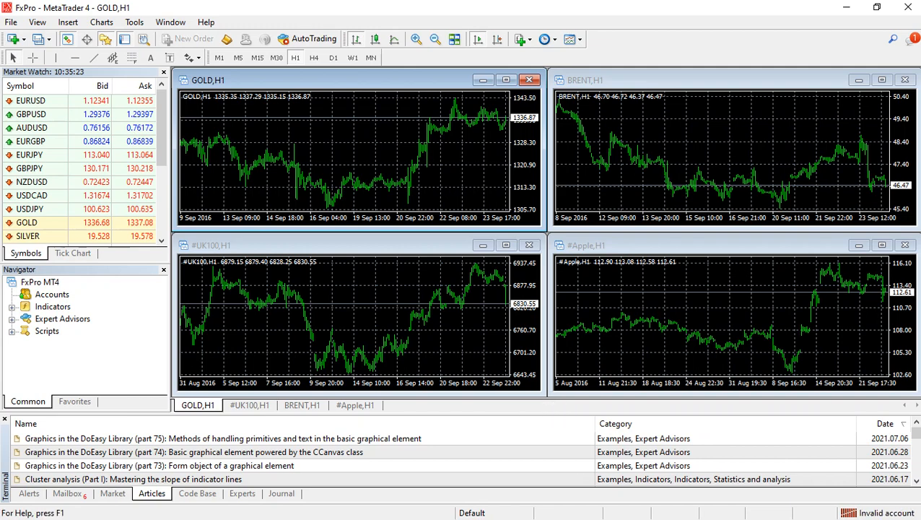
Reopen the trade account login and select the FxPro.com-Real07 server
left_click(894, 499)
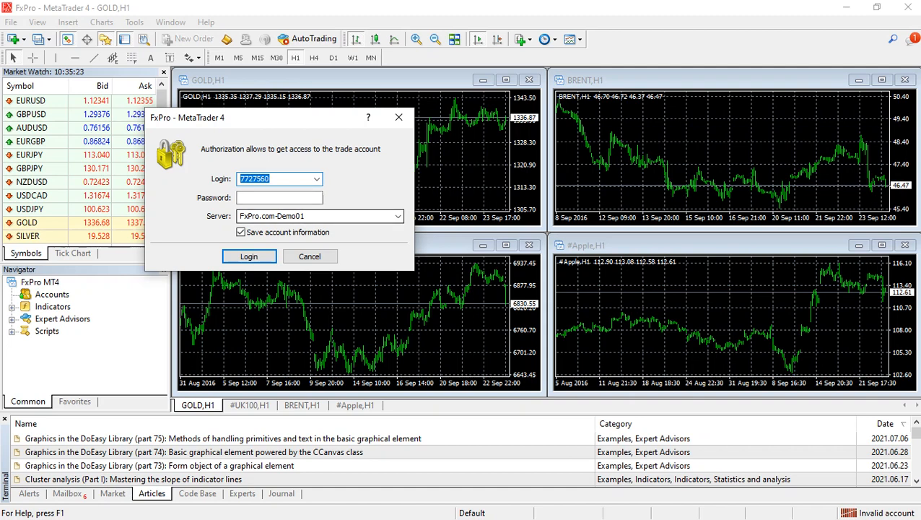
left_click(397, 215)
left_click(268, 317)
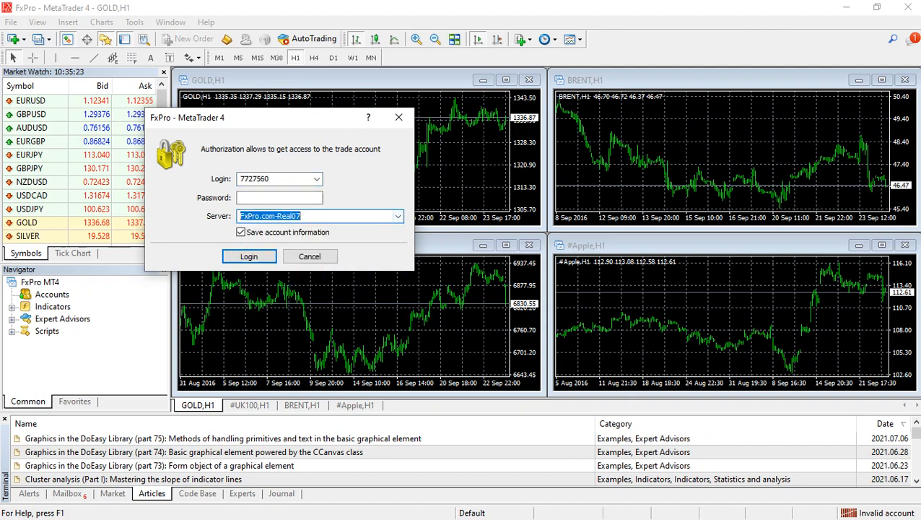
Correct the account login number in the trade account authorization form
left_click(280, 198)
double_click(254, 179)
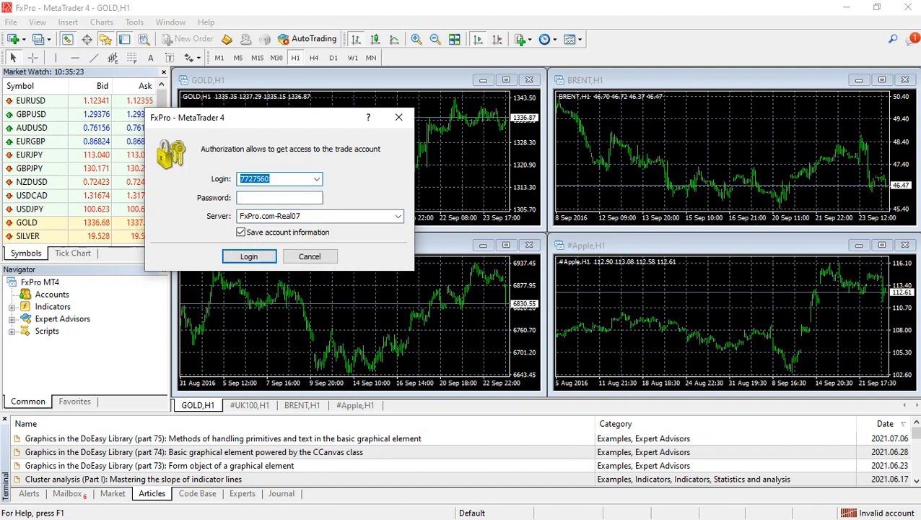
left_click(270, 179)
key("BackSpace")
key("BackSpace")
key("BackSpace")
key("BackSpace")
key("BackSpace")
key("Tab")
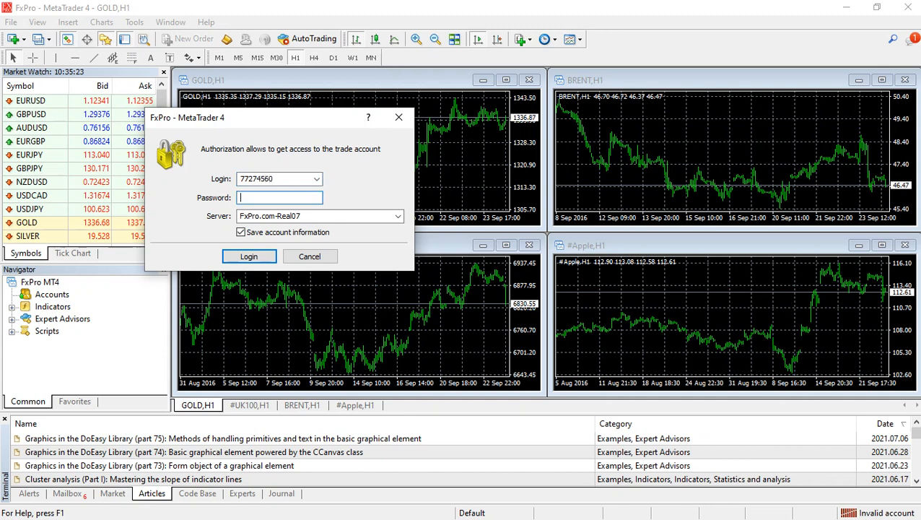
Enter the account password and log in to the trade account
key("Caps_Lock")
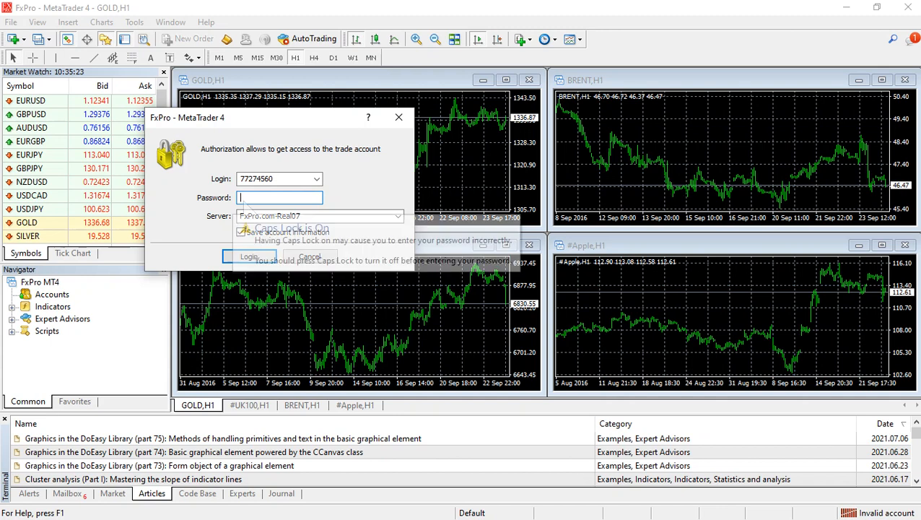
type("••")
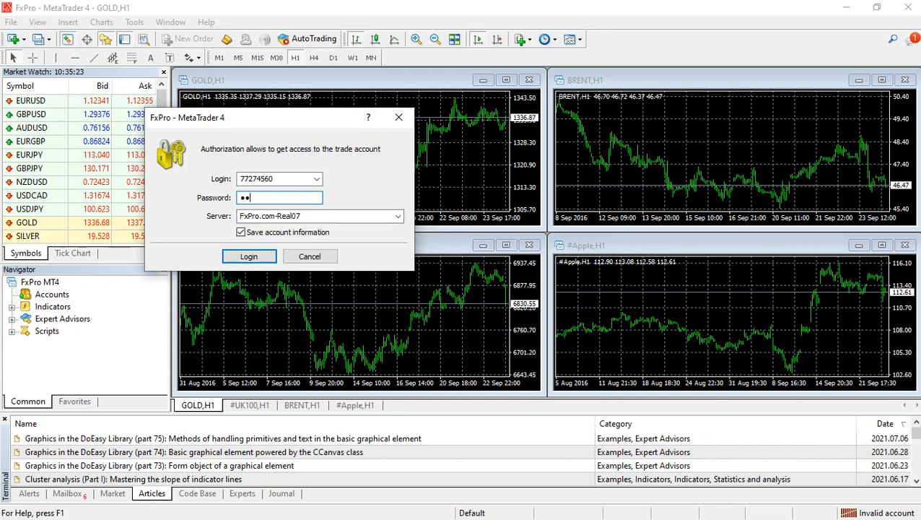
type("••••••")
key("Return")
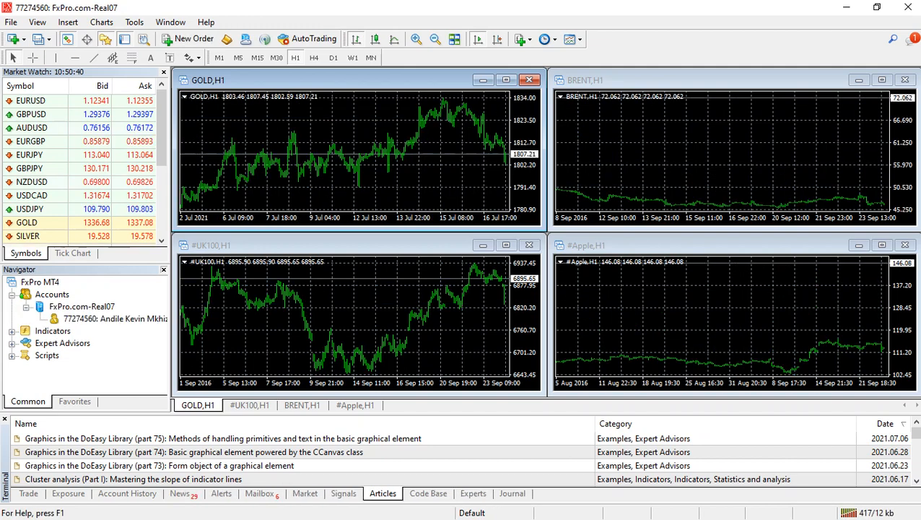
Hide the Market Watch and Navigator panels to free up space for the charts
key("ctrl+m")
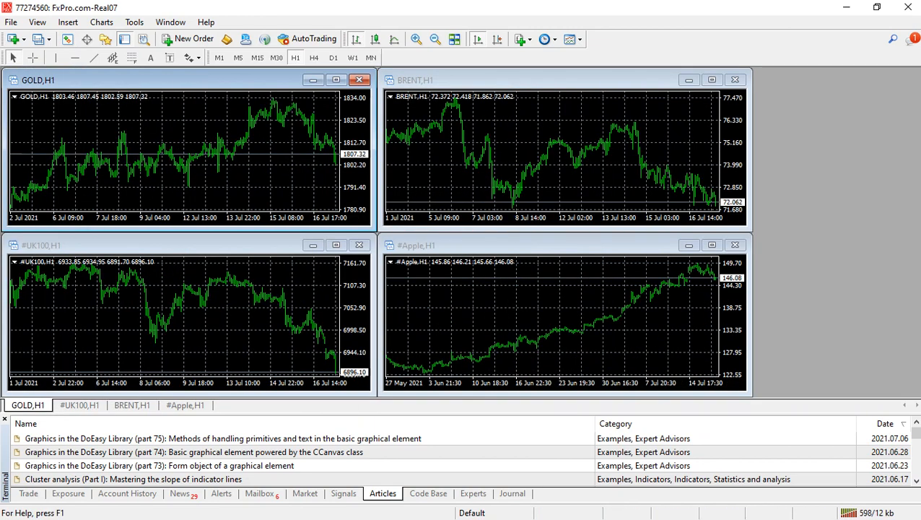
Hide the Terminal panel and maximize the GOLD,H1 chart
key("ctrl+t")
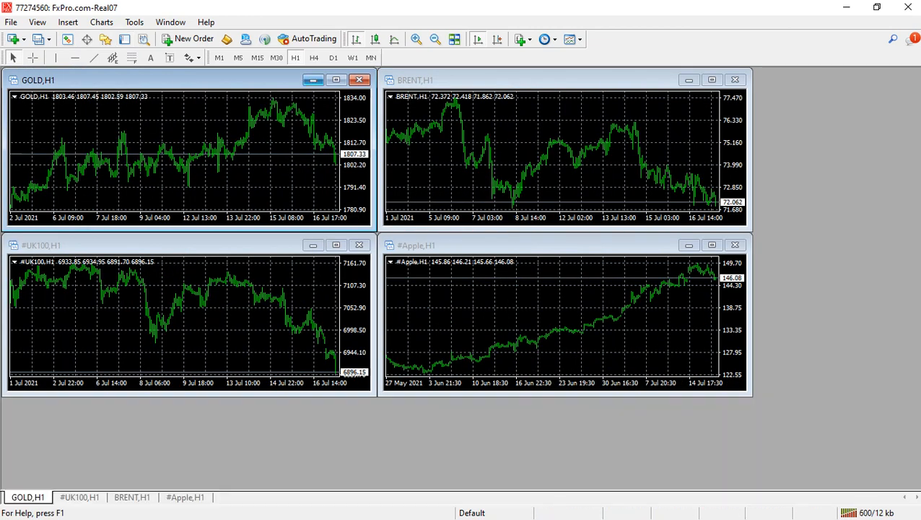
left_click(336, 80)
Set the GOLD,H1 chart's color scheme to Black On White in its properties
right_click(340, 184)
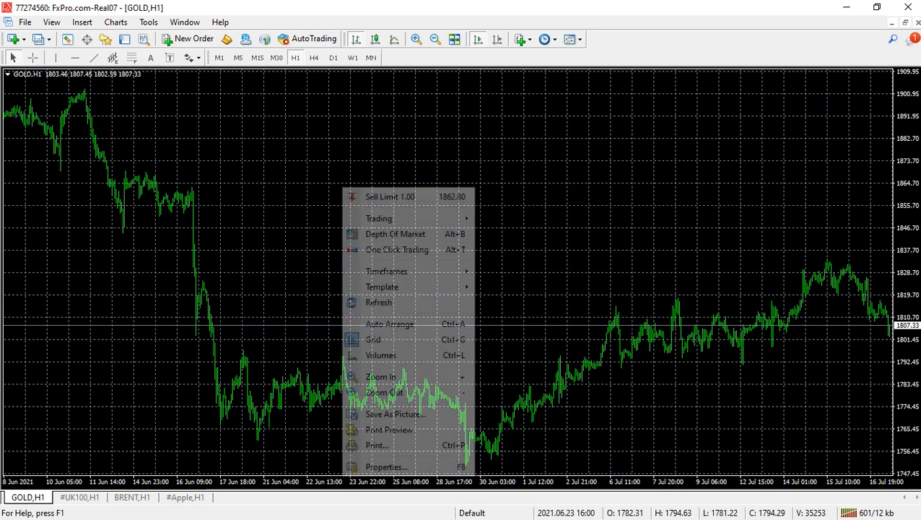
left_click(375, 466)
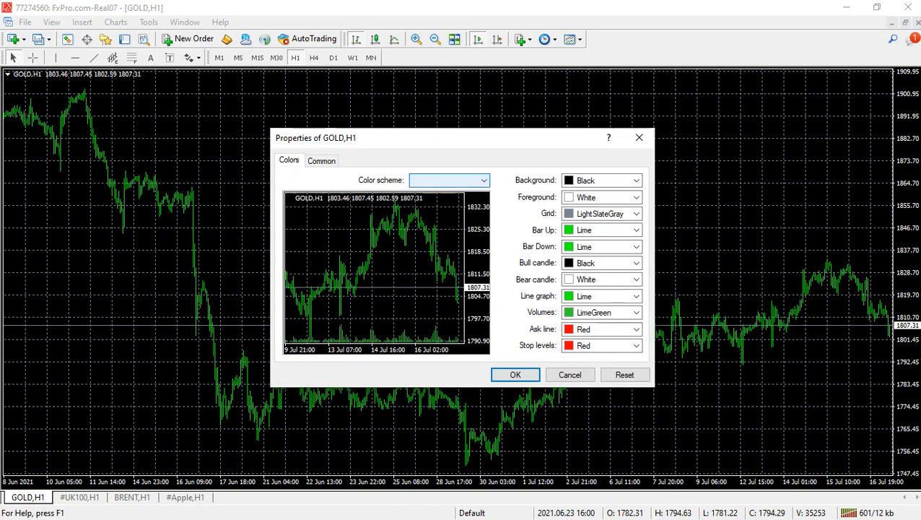
left_click(451, 181)
left_click(437, 210)
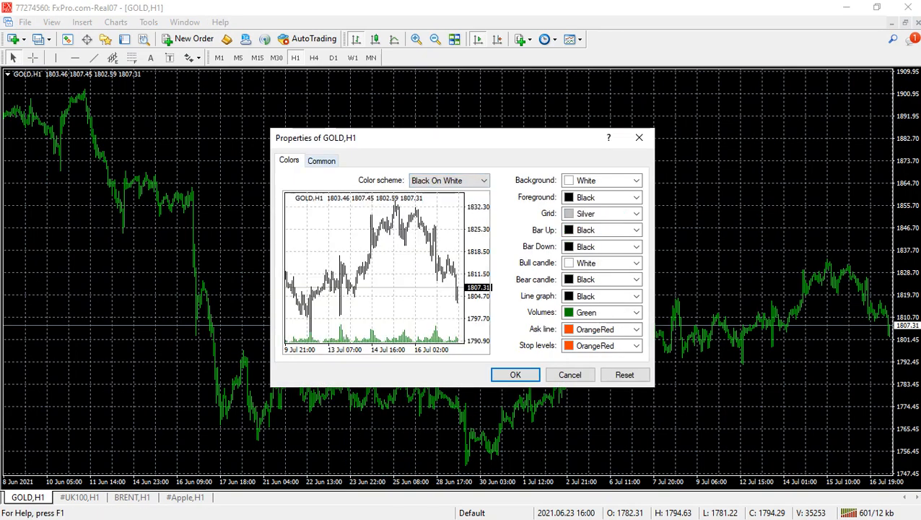
In the chart's common properties, disable autoscroll and the grid, choose Candlesticks, show the Ask line, and apply the settings
left_click(322, 161)
left_click(292, 239)
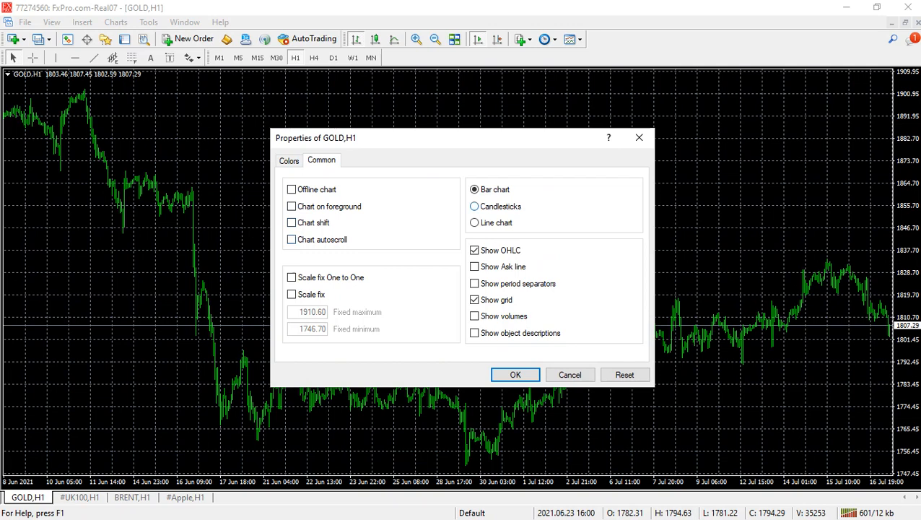
left_click(475, 206)
left_click(474, 267)
left_click(475, 299)
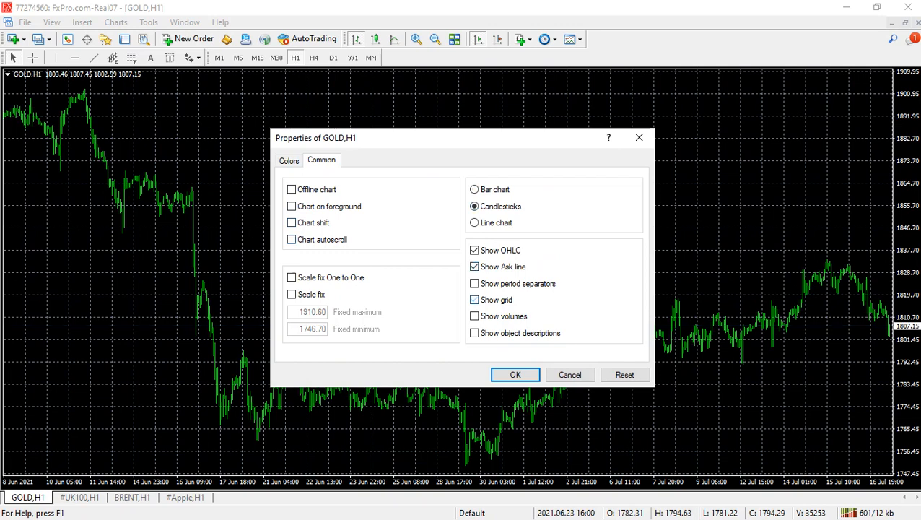
left_click(515, 374)
Enlarge the candles one zoom level, bring the chart to the latest bars with auto scroll, and enable chart shift
left_click(417, 39)
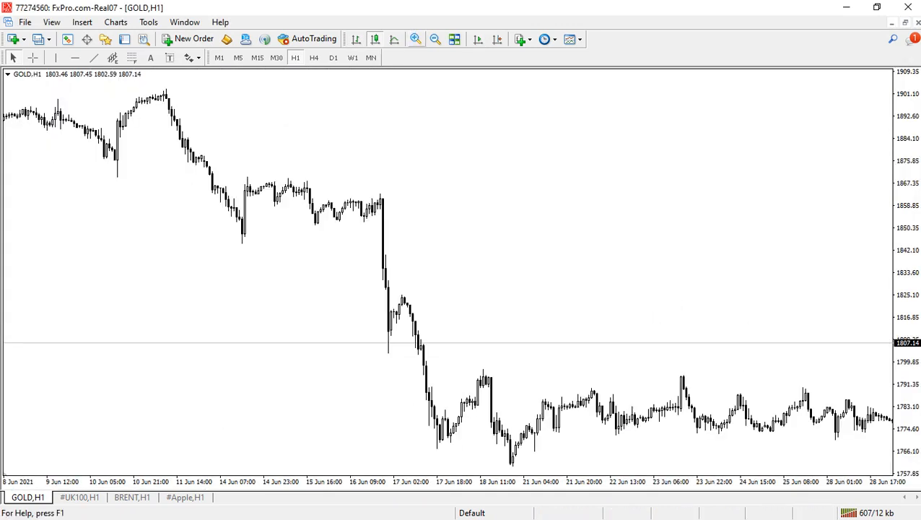
left_click(478, 39)
left_click(497, 39)
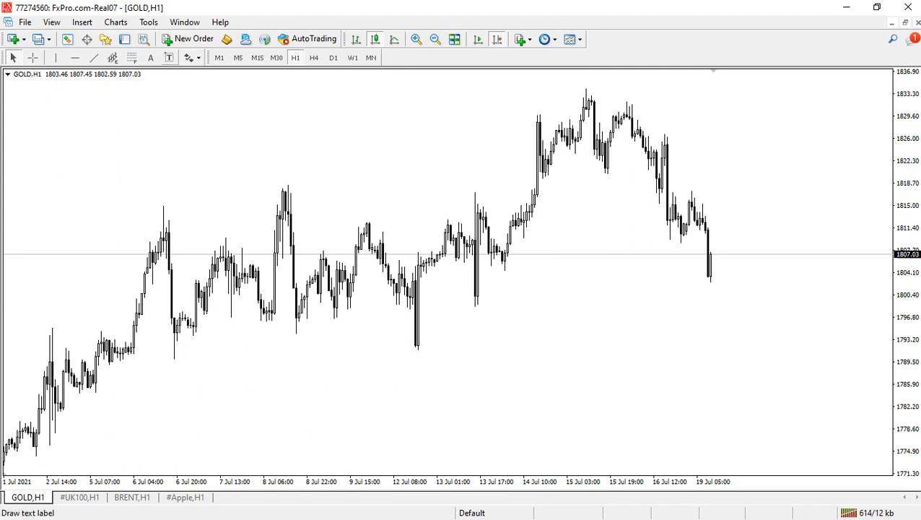
Open the terminal's data folder and go to the MQL4 Indicators folder
left_click(24, 21)
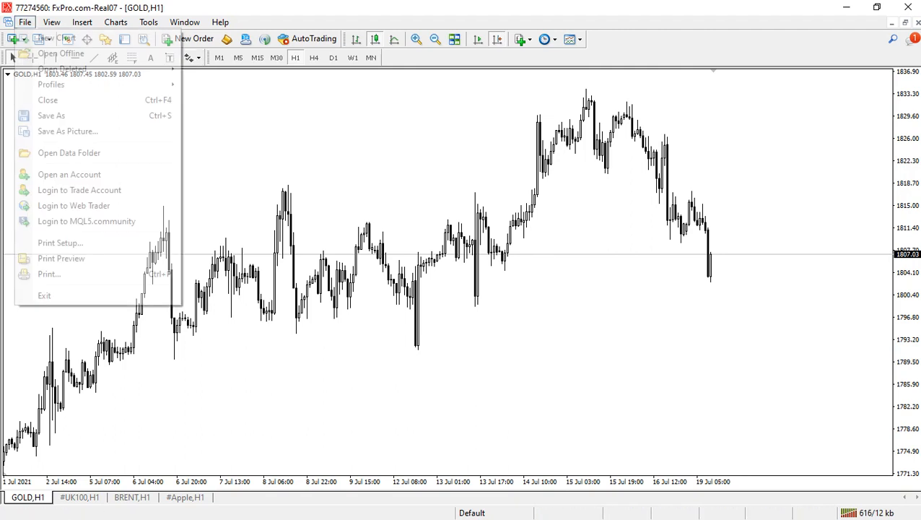
left_click(101, 153)
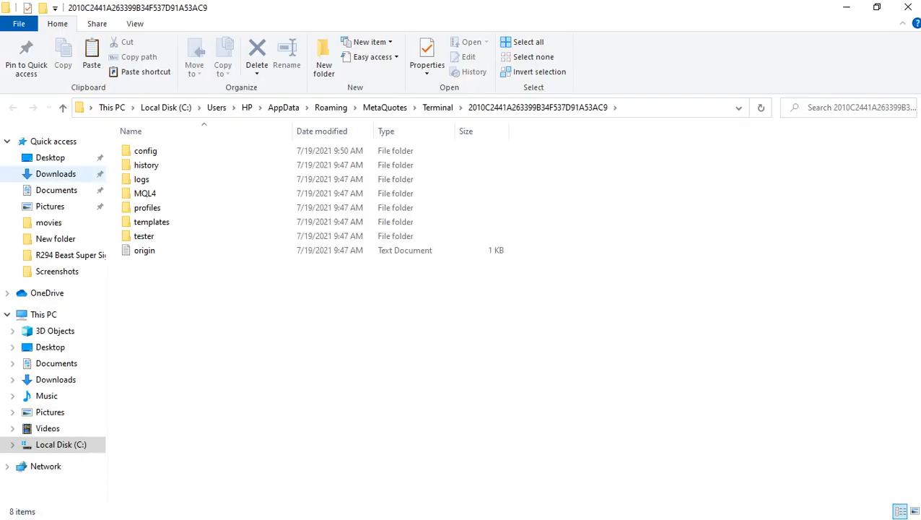
left_click(148, 208)
double_click(147, 208)
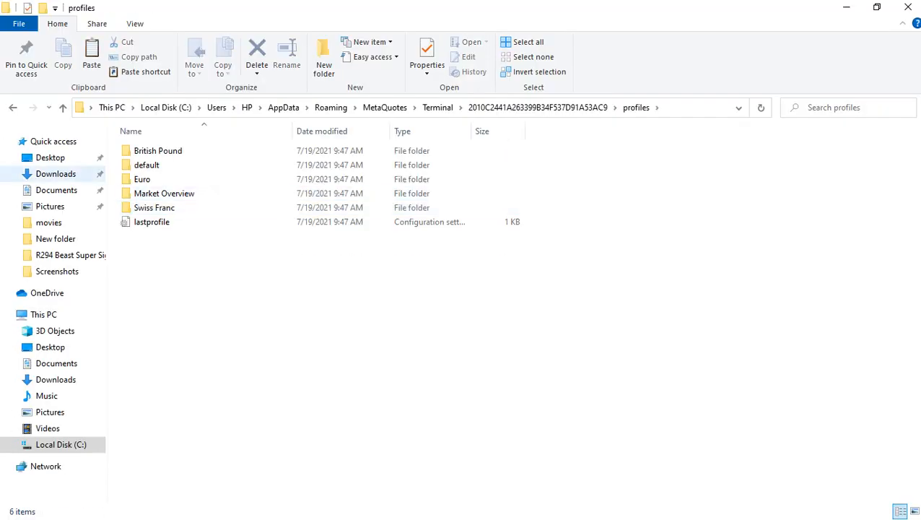
left_click(13, 108)
double_click(144, 194)
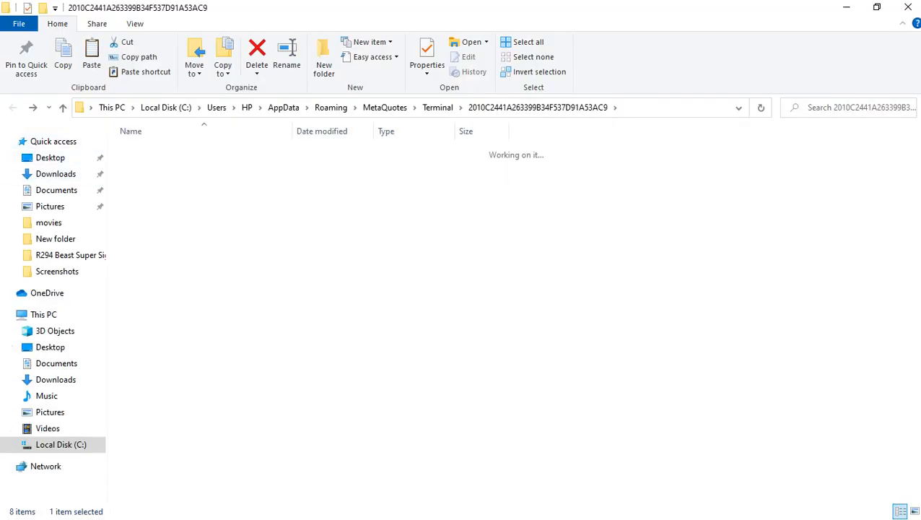
double_click(152, 208)
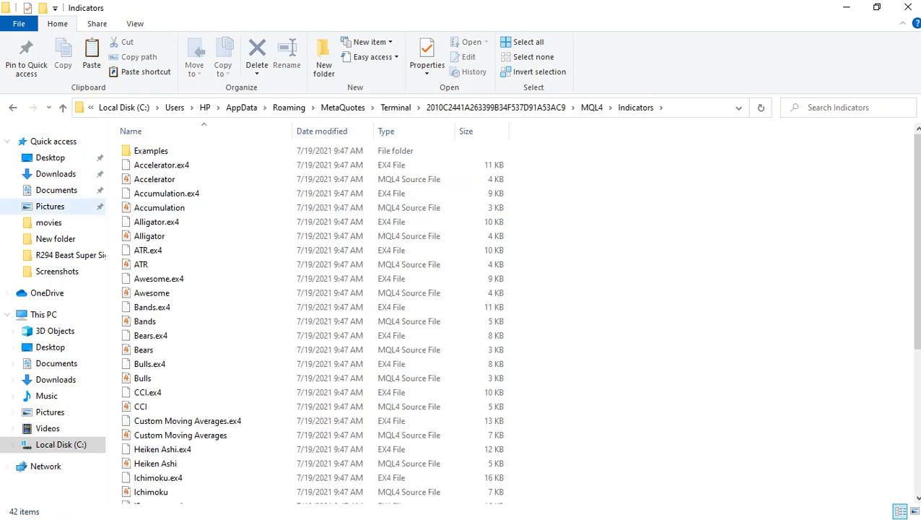
Find the INVICTUS FIOREX SYSTEM archive in Downloads and extract it to a folder of the same name there
left_click(50, 158)
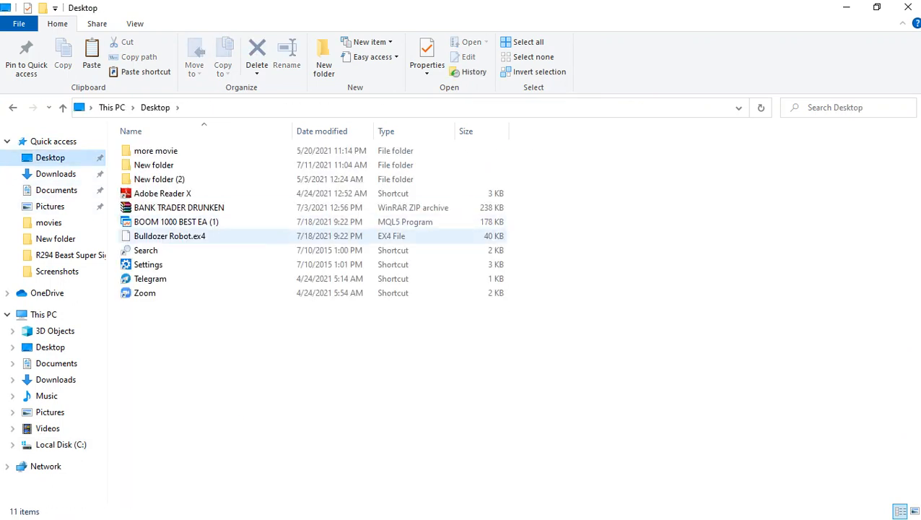
left_click(56, 174)
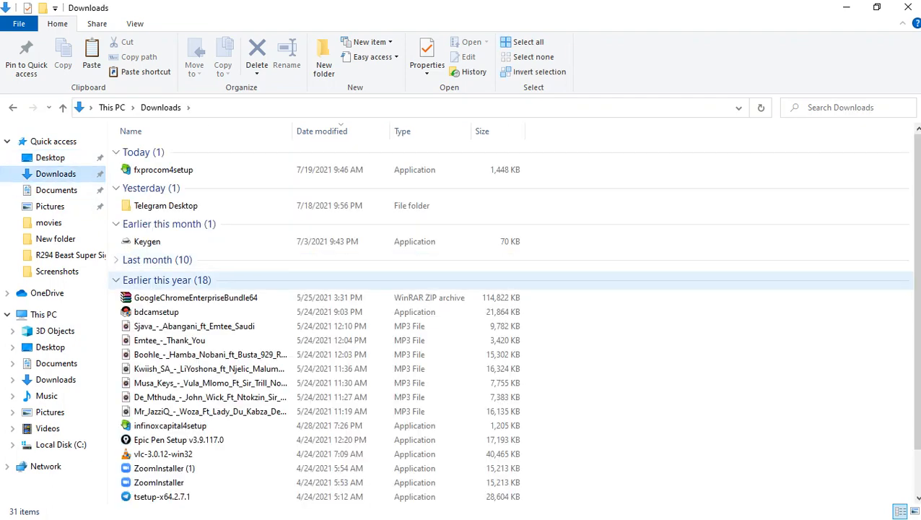
scroll(506, 318, "down", 1)
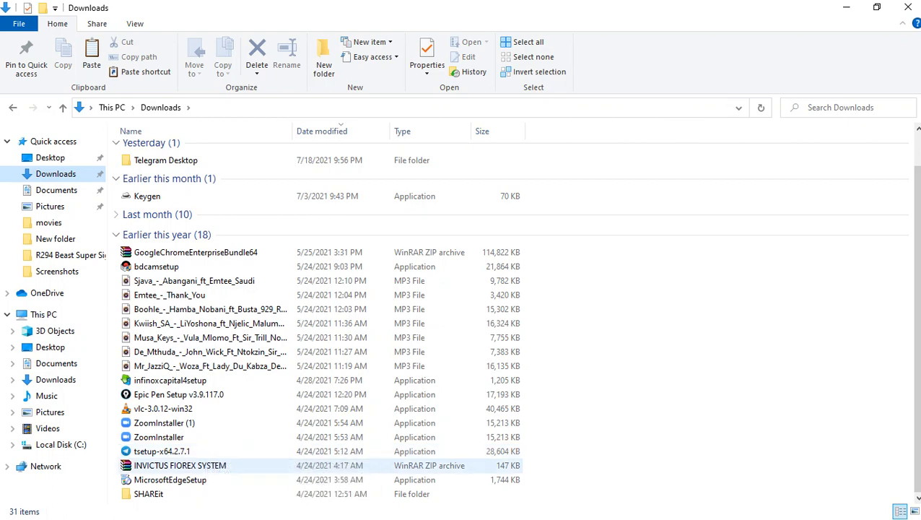
left_click(181, 465)
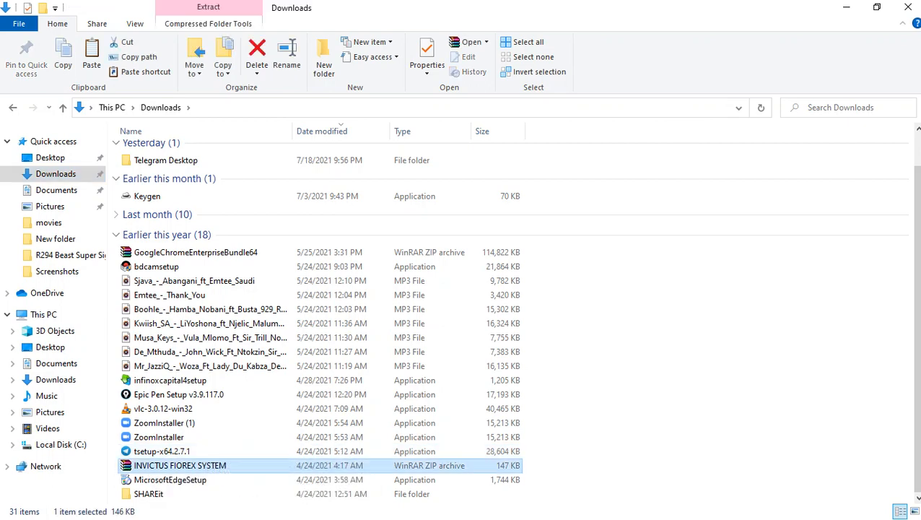
right_click(149, 465)
left_click(198, 218)
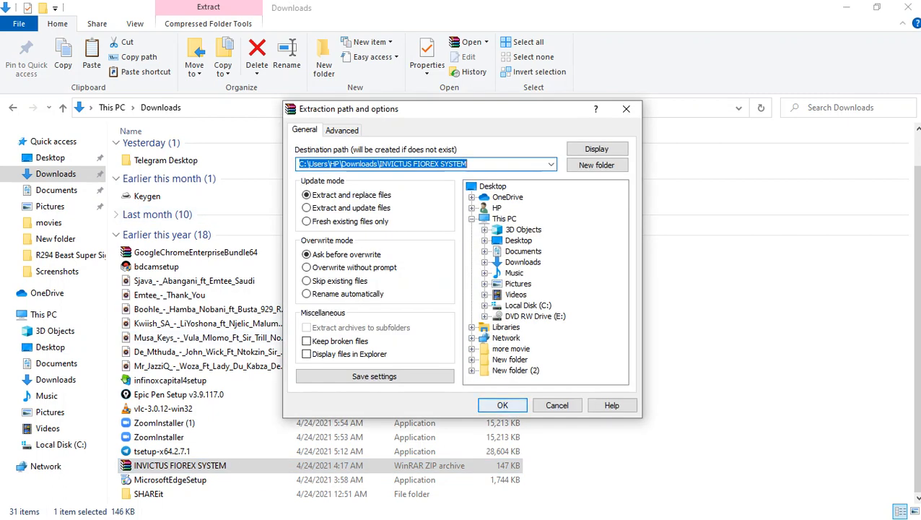
left_click(502, 403)
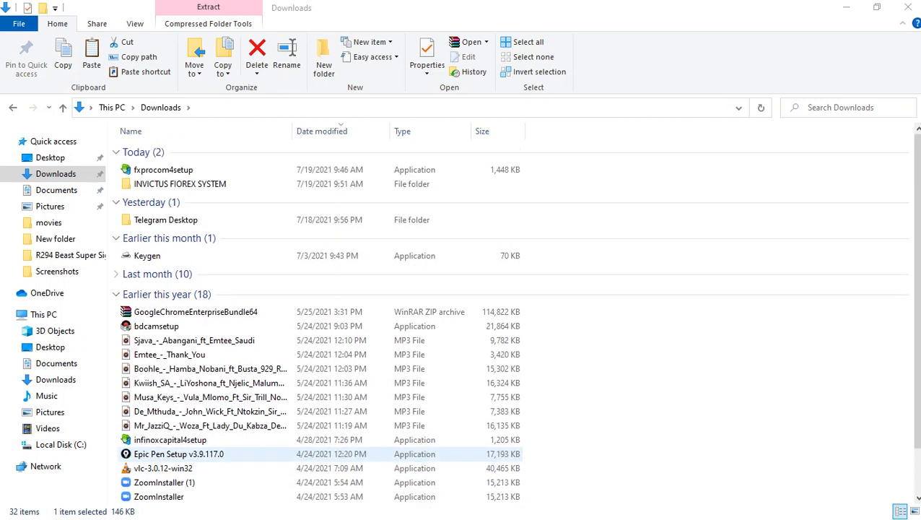
Open the extracted INVICTUS FIOREX SYSTEM folder down to its inner folder with the indicator files
scroll(317, 325, "down", 2)
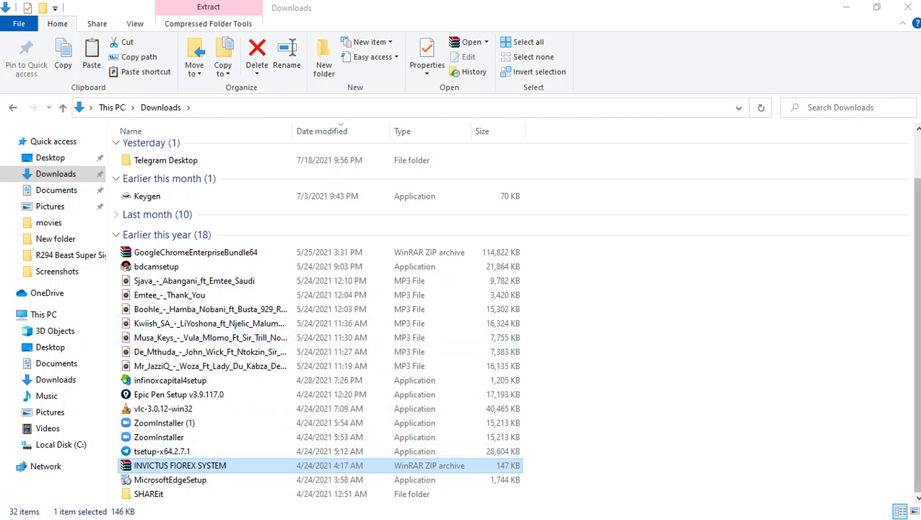
scroll(318, 325, "up", 2)
left_click(181, 184)
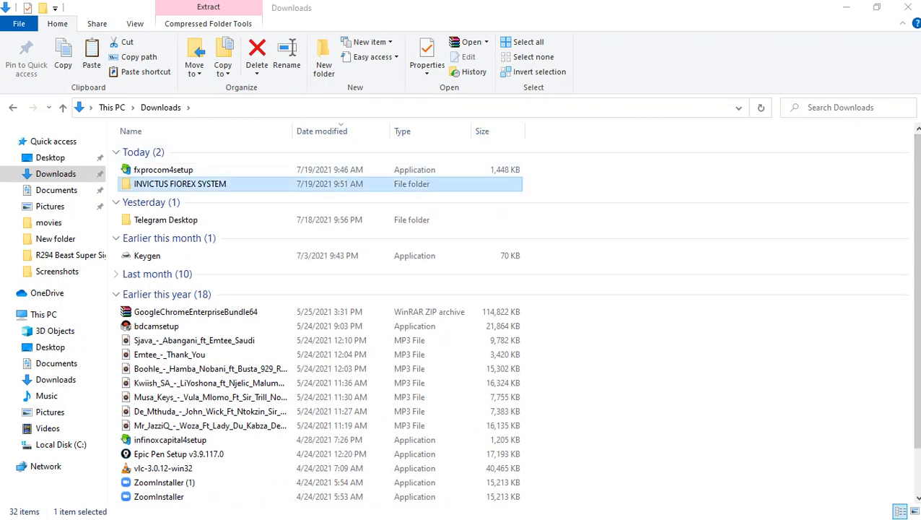
double_click(181, 184)
double_click(174, 151)
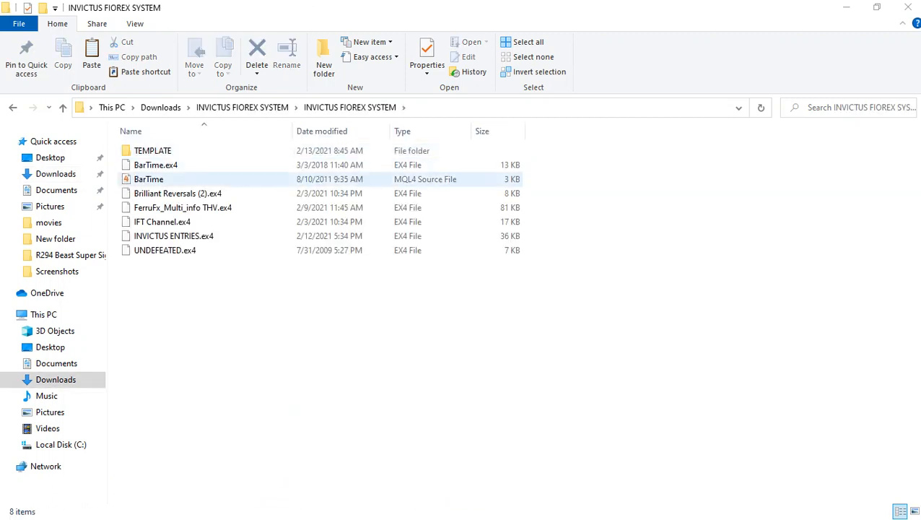
Copy the seven indicator files from BarTime.ex4 to UNDEFEATED.ex4, leaving out the TEMPLATE folder
left_click_drag(173, 298, 231, 160)
right_click(231, 162)
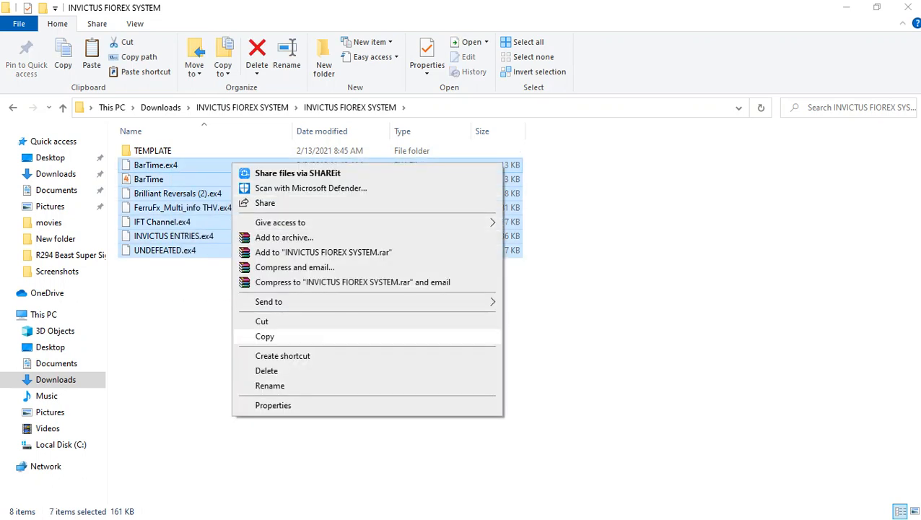
left_click(264, 335)
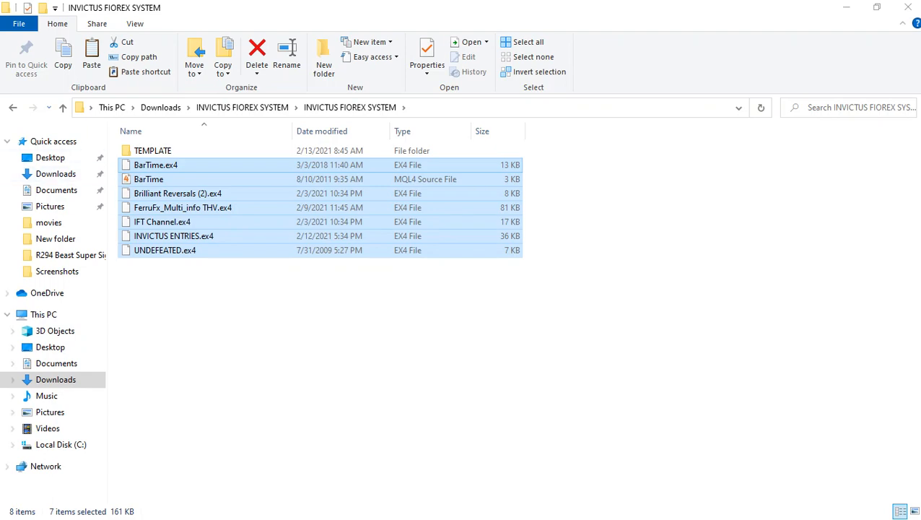
Return to the MQL4 Indicators folder, paste the copied indicator files there, and close File Explorer
left_click(12, 107)
left_click(12, 107)
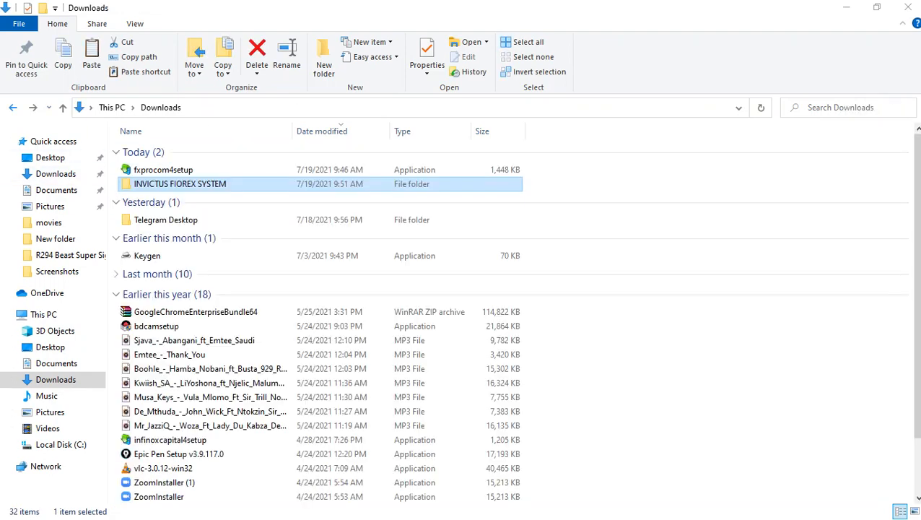
left_click(13, 107)
left_click(13, 107)
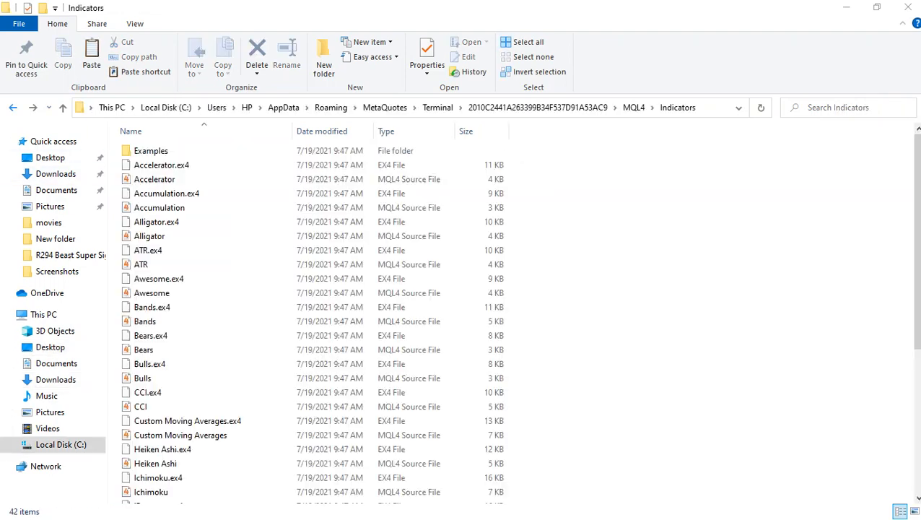
right_click(263, 265)
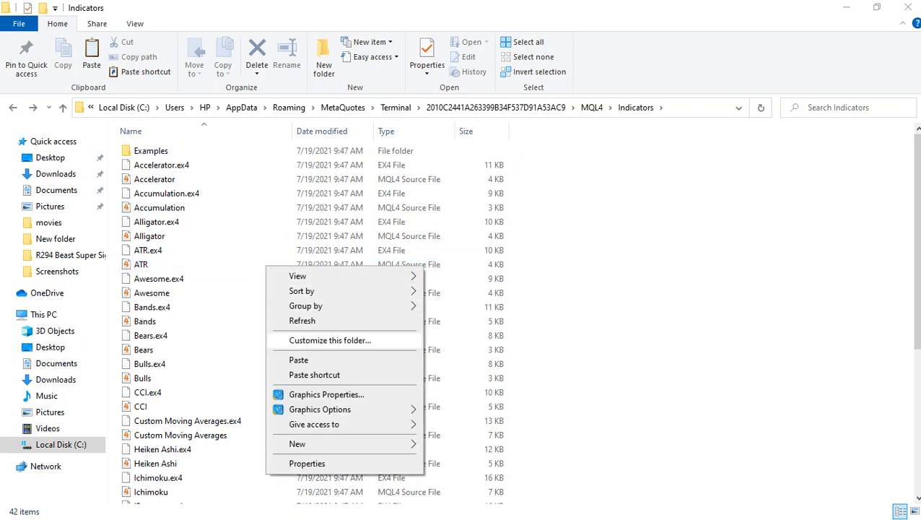
left_click(289, 359)
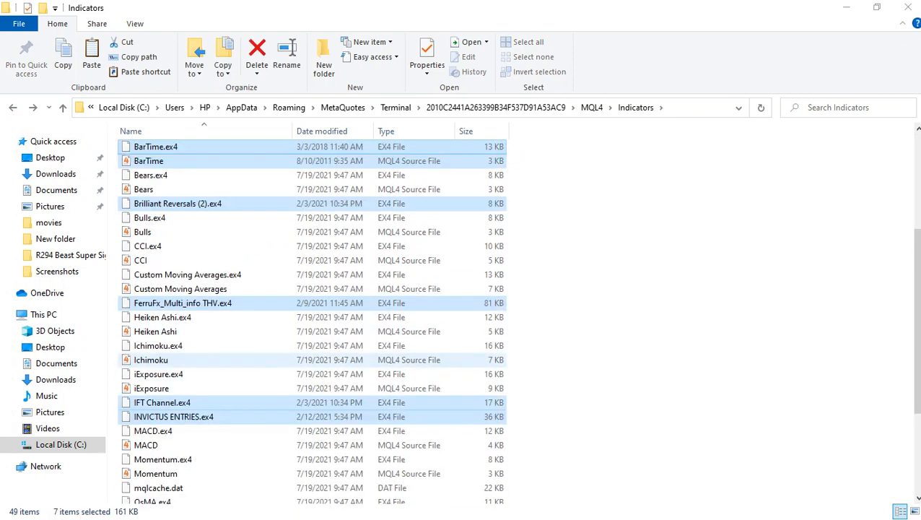
left_click(907, 7)
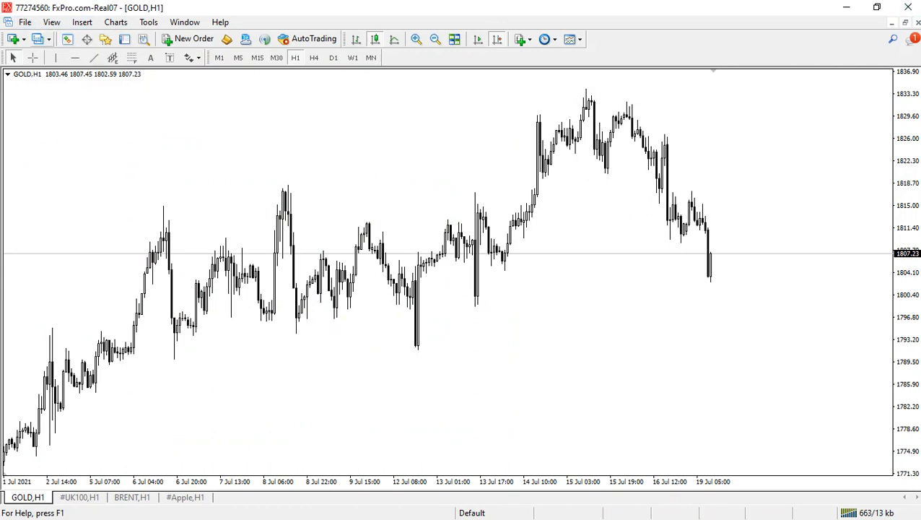
Show the Navigator panel in MetaTrader 4 and refresh its Indicators list
left_click(105, 39)
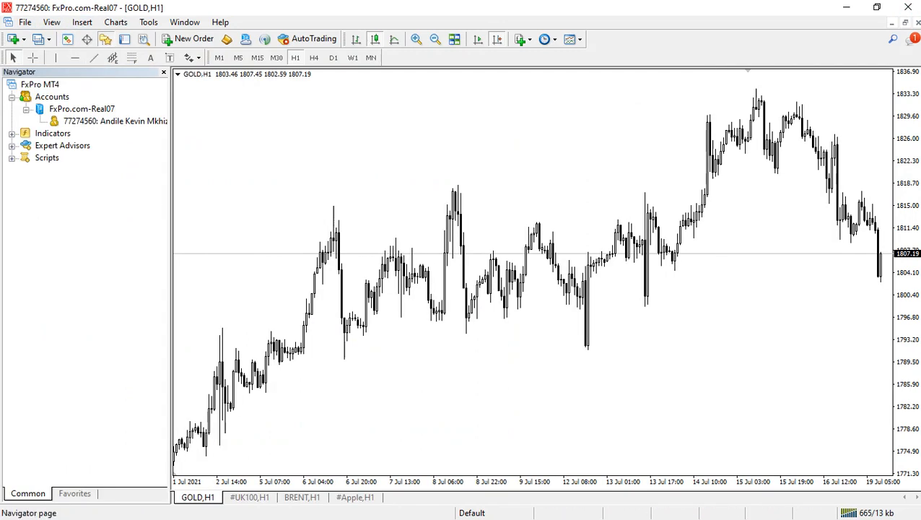
left_click(11, 134)
left_click(12, 134)
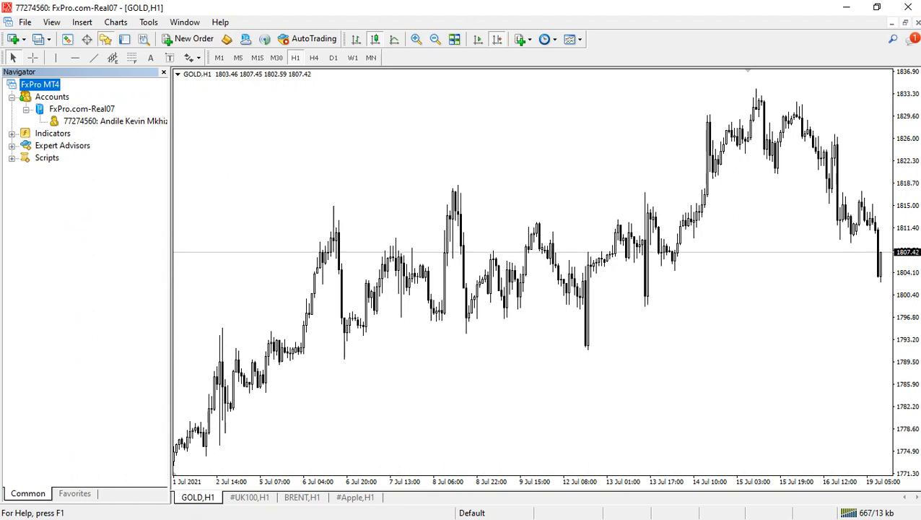
right_click(41, 135)
left_click(78, 191)
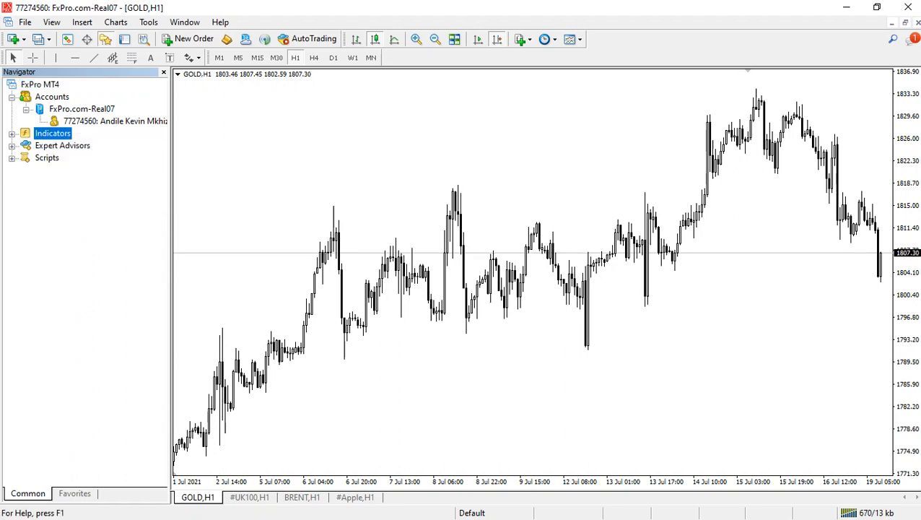
Add the INVICTUS ENTRIES custom indicator to the GOLD,H1 chart with its default settings
left_click(11, 133)
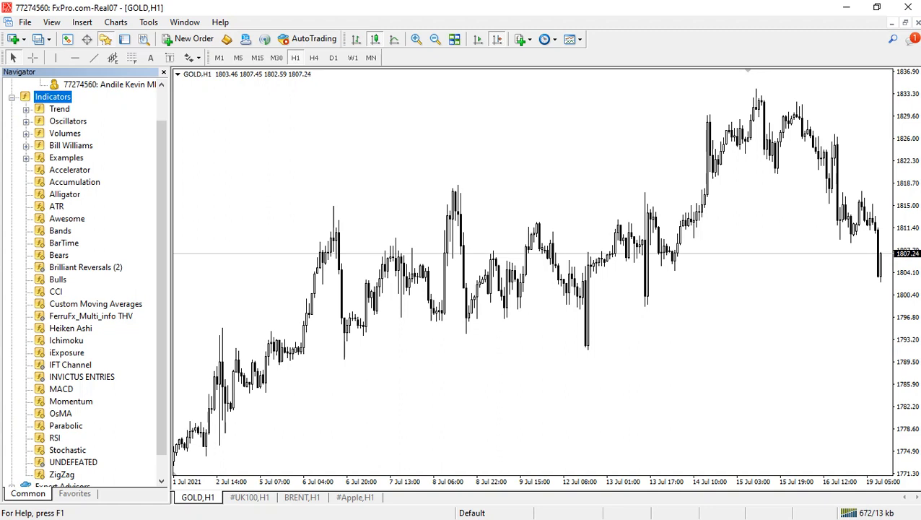
double_click(82, 377)
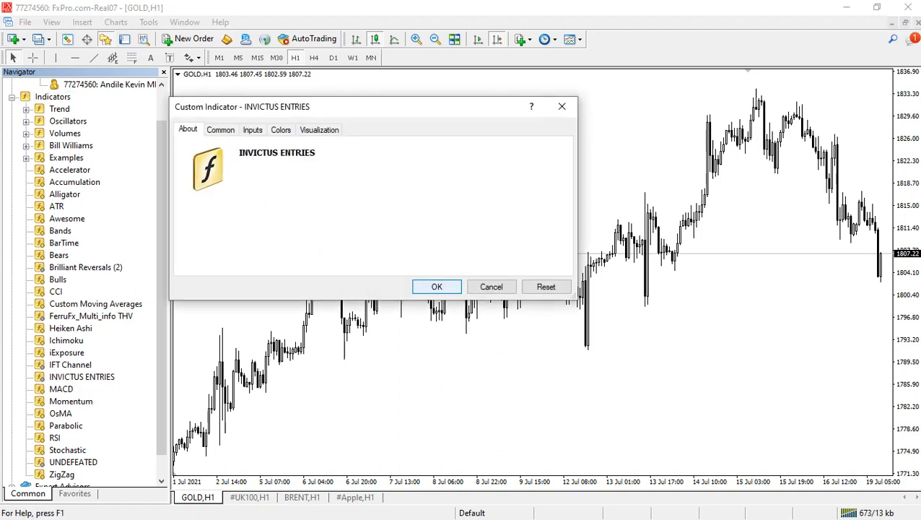
key("Return")
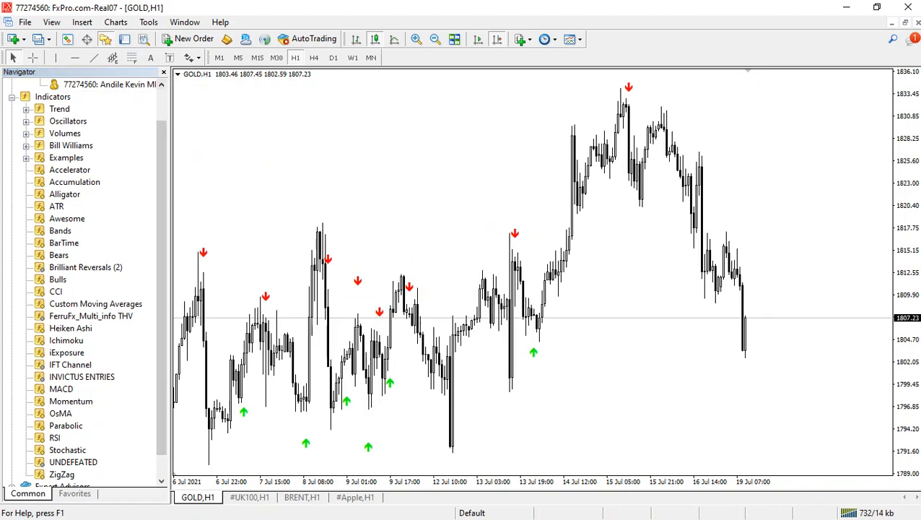
Hide the Navigator panel and switch the GOLD chart to the M15 timeframe to examine the entry arrows on earlier candles
left_click(164, 73)
left_click(258, 58)
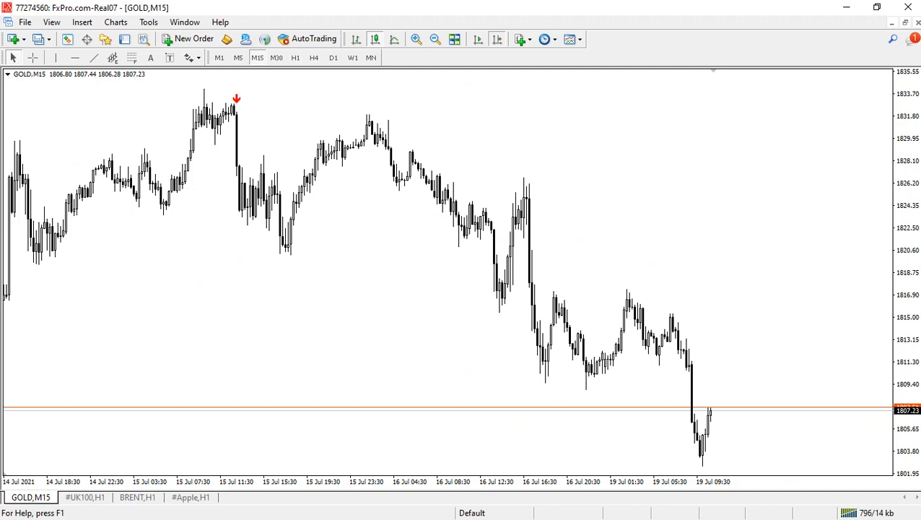
left_click_drag(56, 288, 343, 289)
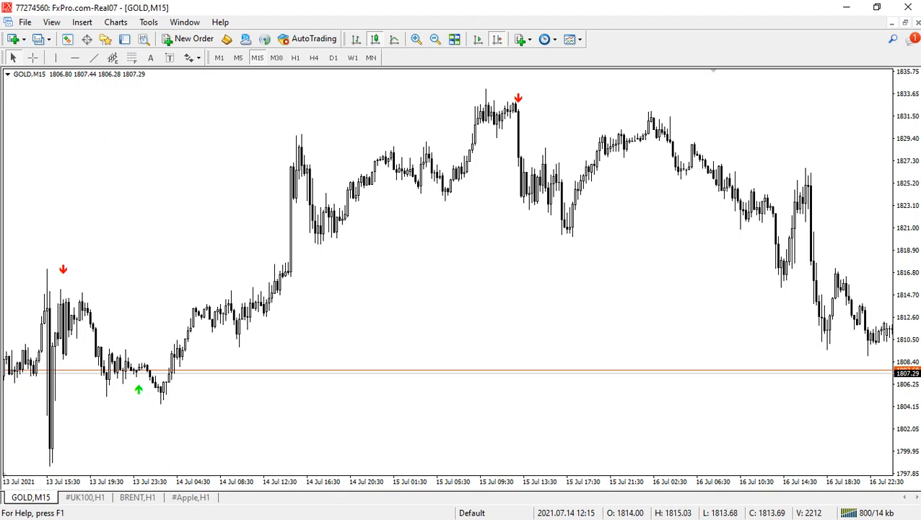
left_click(498, 40)
left_click(497, 40)
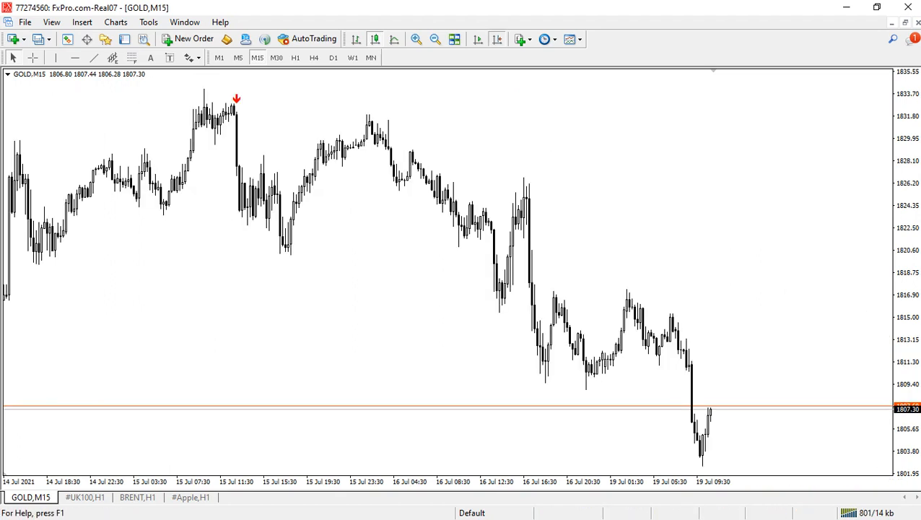
left_click_drag(221, 288, 605, 289)
Show the Navigator panel again and add the UNDEFEATED custom indicator to the GOLD,M15 chart with its default settings
left_click(105, 39)
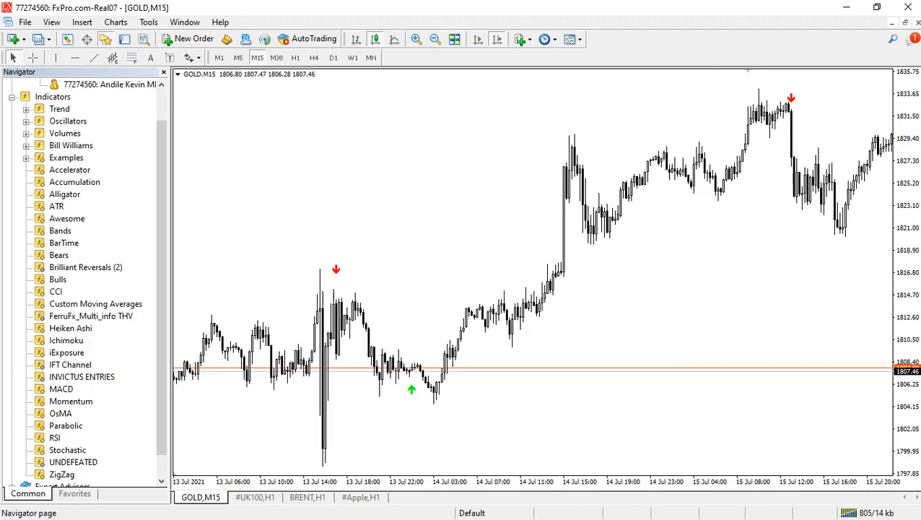
double_click(73, 462)
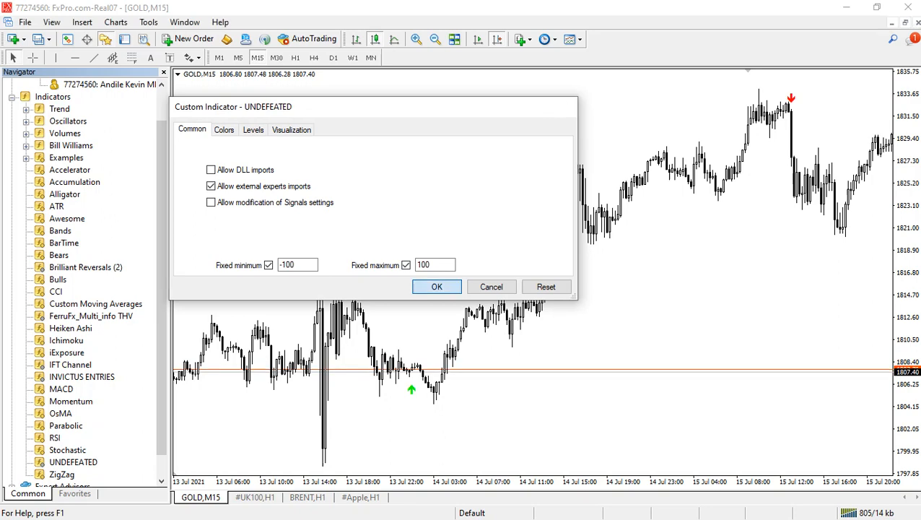
left_click(437, 287)
left_click_drag(455, 287, 211, 287)
left_click_drag(563, 287, 275, 287)
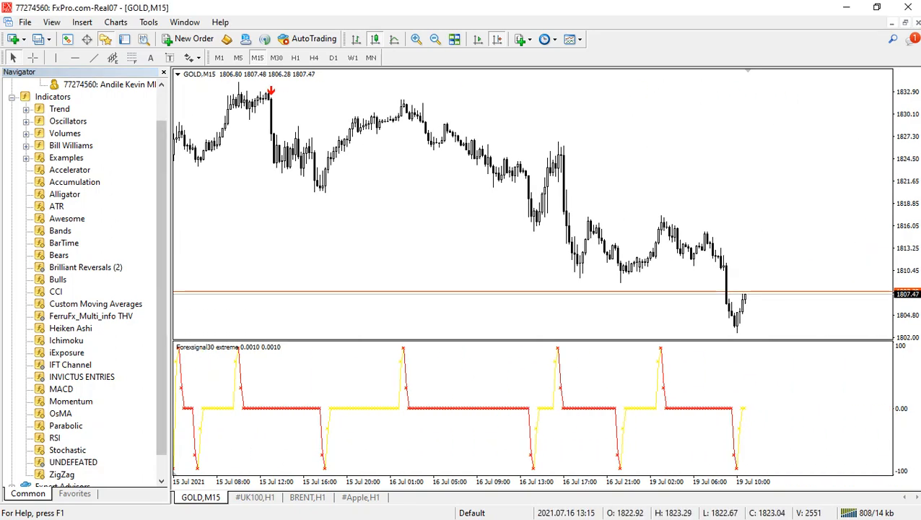